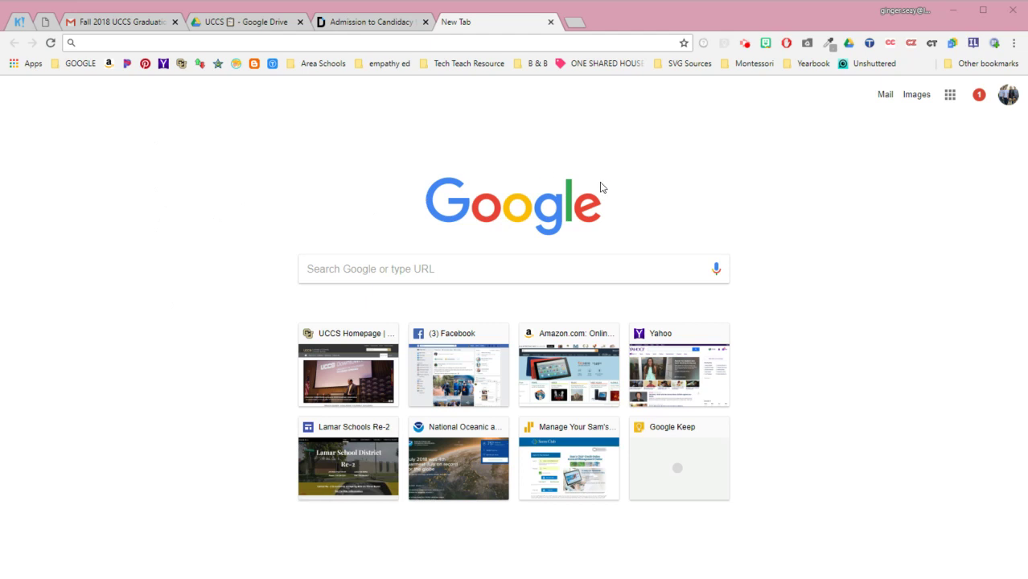
Open Google Calendar and hide the events of the owner's personal calendar and the LMS Calendar.
left_click(950, 97)
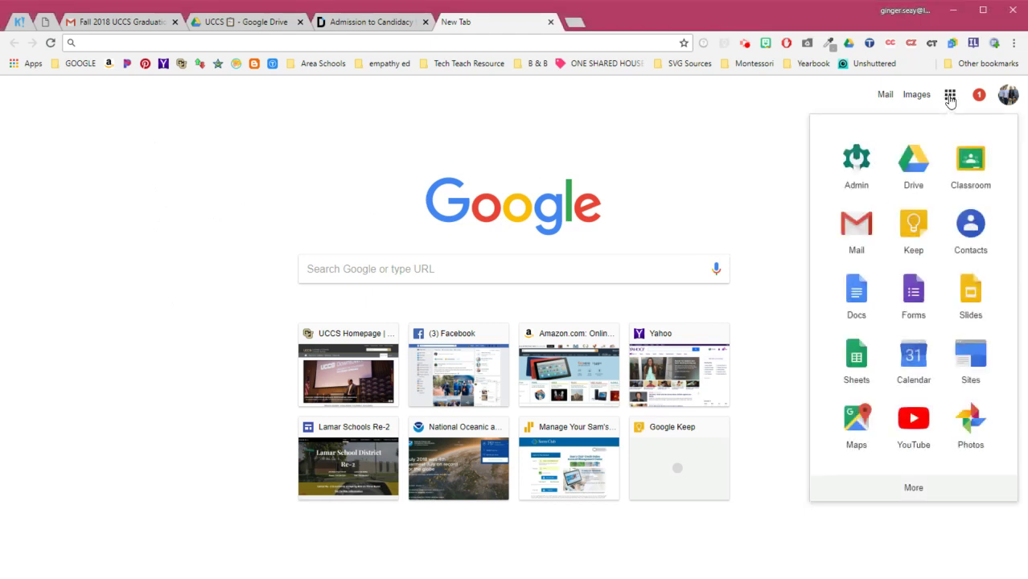
left_click(912, 364)
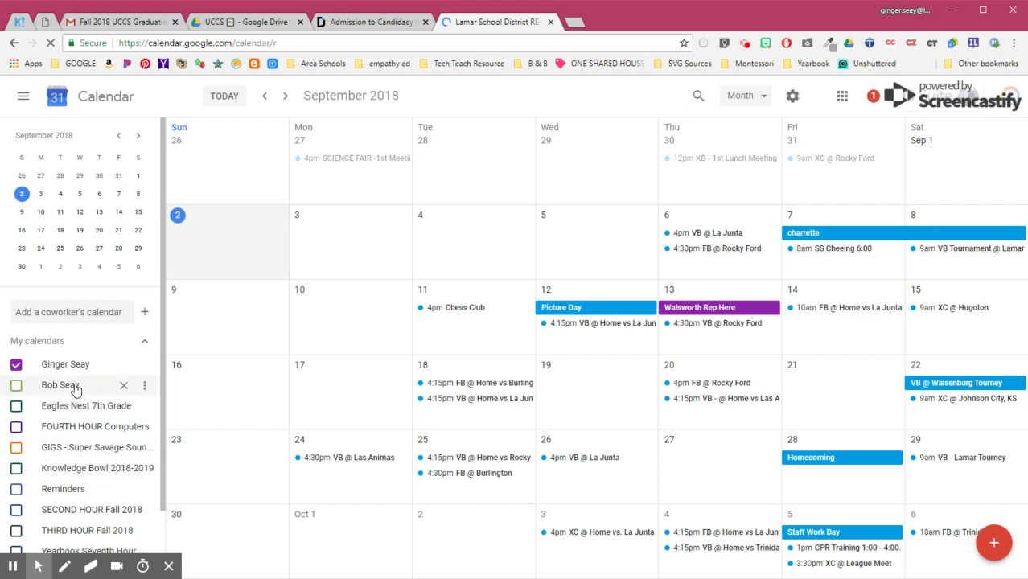
scroll(74, 398, "down", 1)
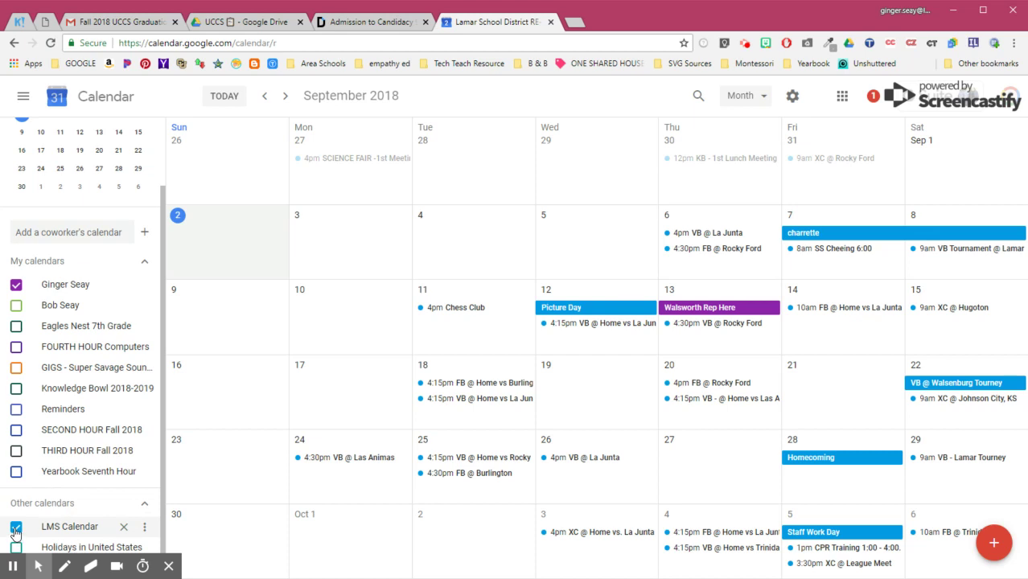
left_click(16, 285)
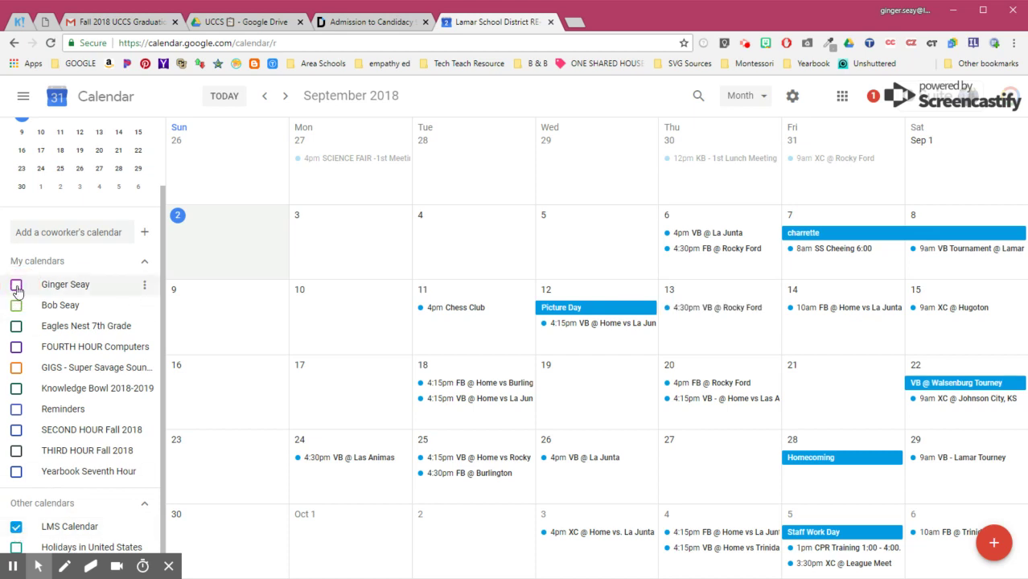
left_click(17, 528)
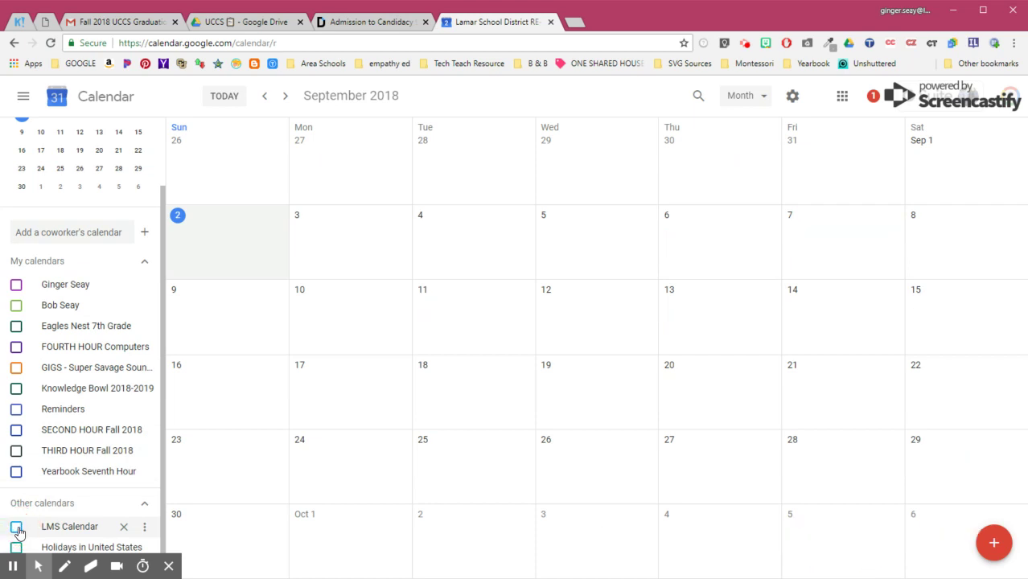
Create a new calendar named Demo with the description "for screencastify" and return to the month view.
left_click(147, 235)
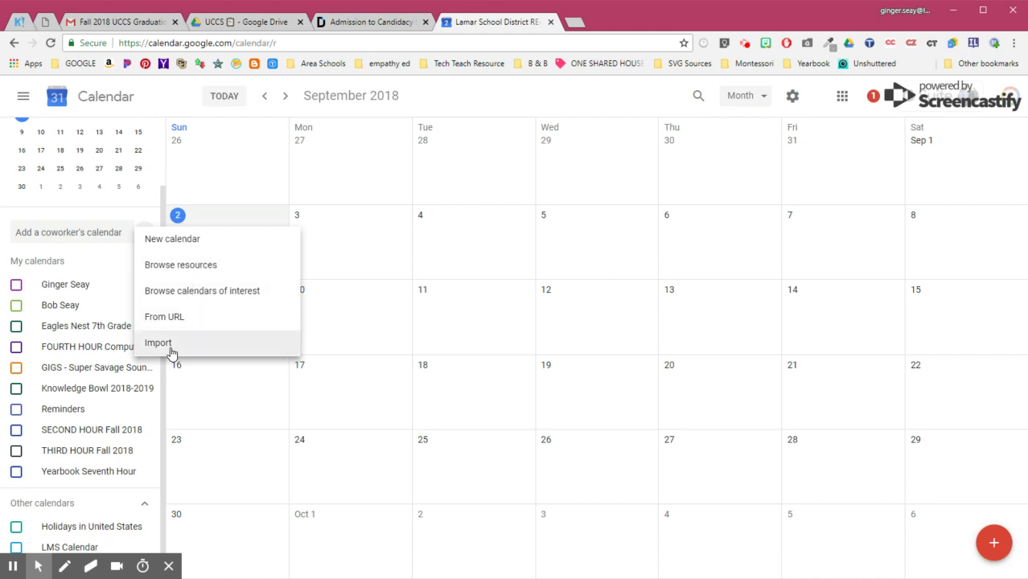
left_click(177, 246)
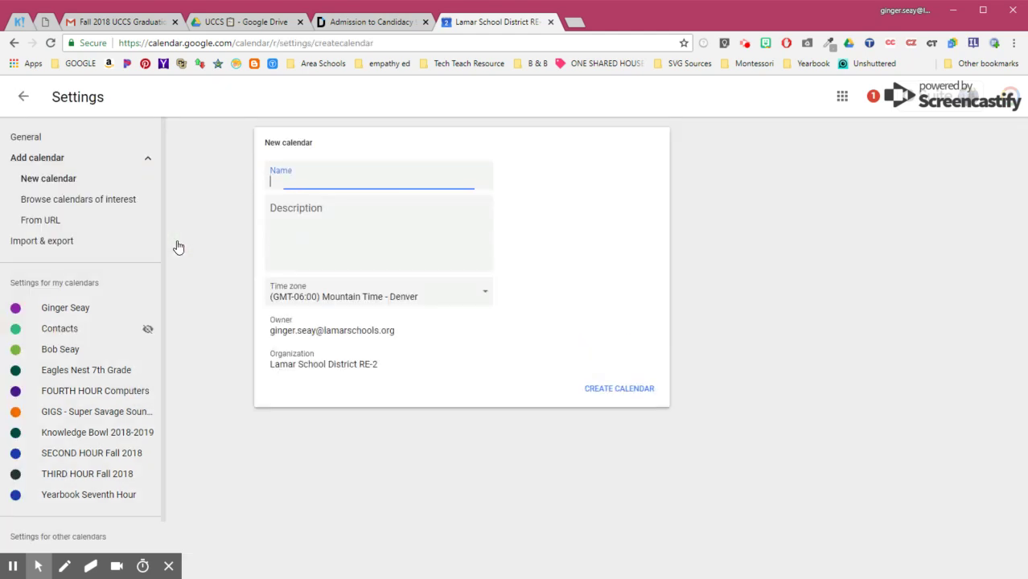
type("Demo")
left_click(271, 215)
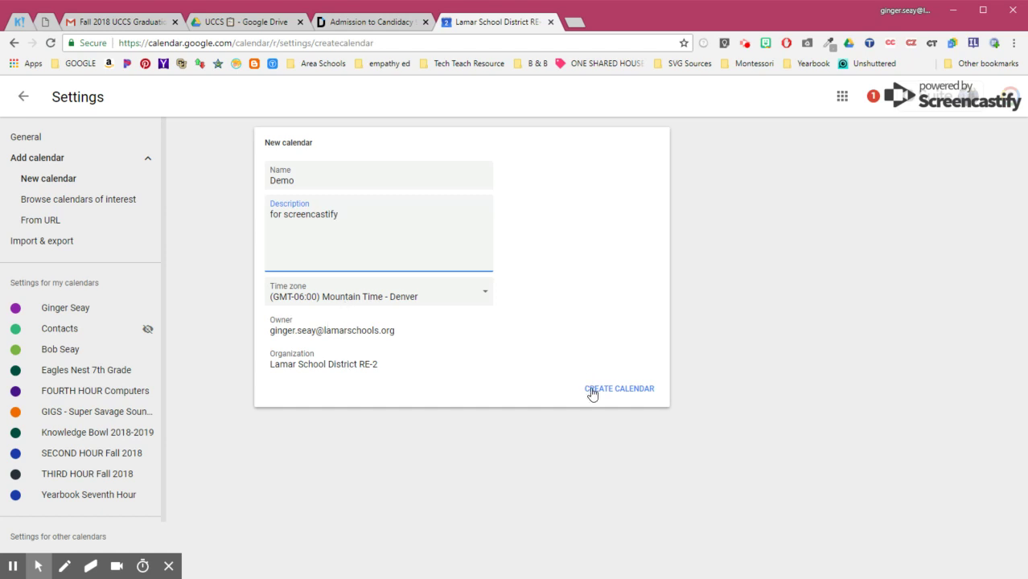
left_click(616, 393)
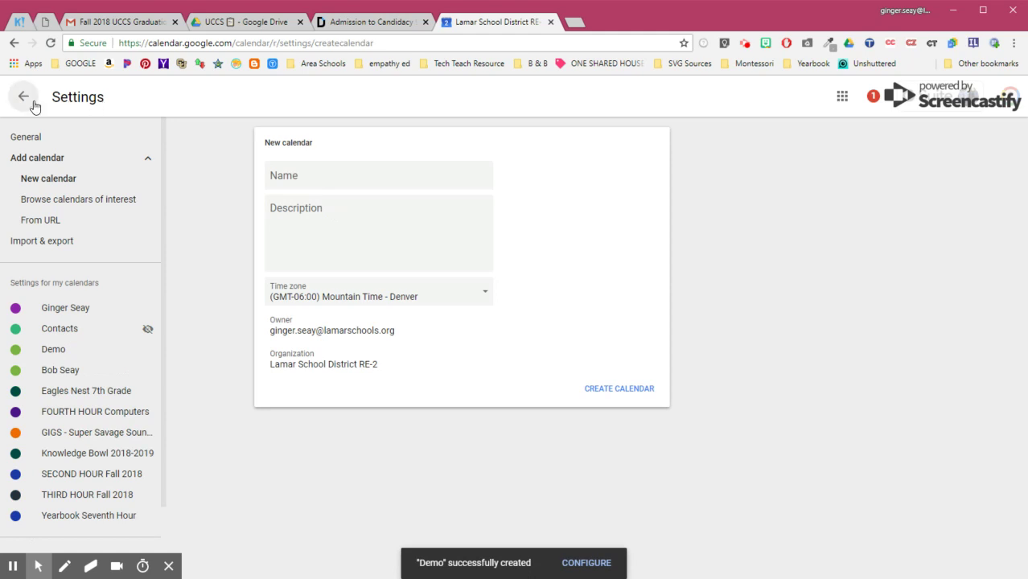
left_click(20, 98)
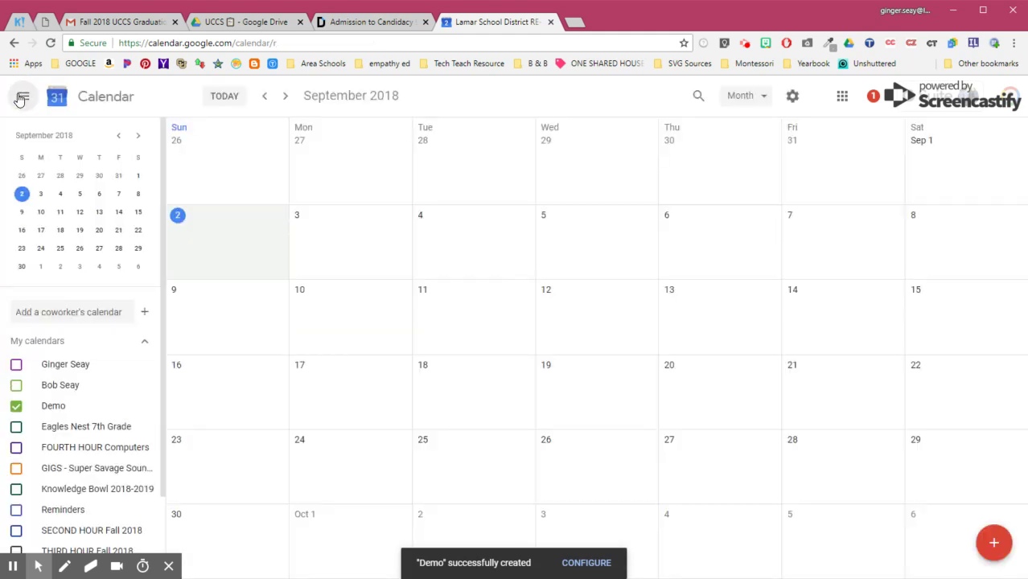
Look at the display, sharing and color options of the Demo calendar.
mouse_move(84, 405)
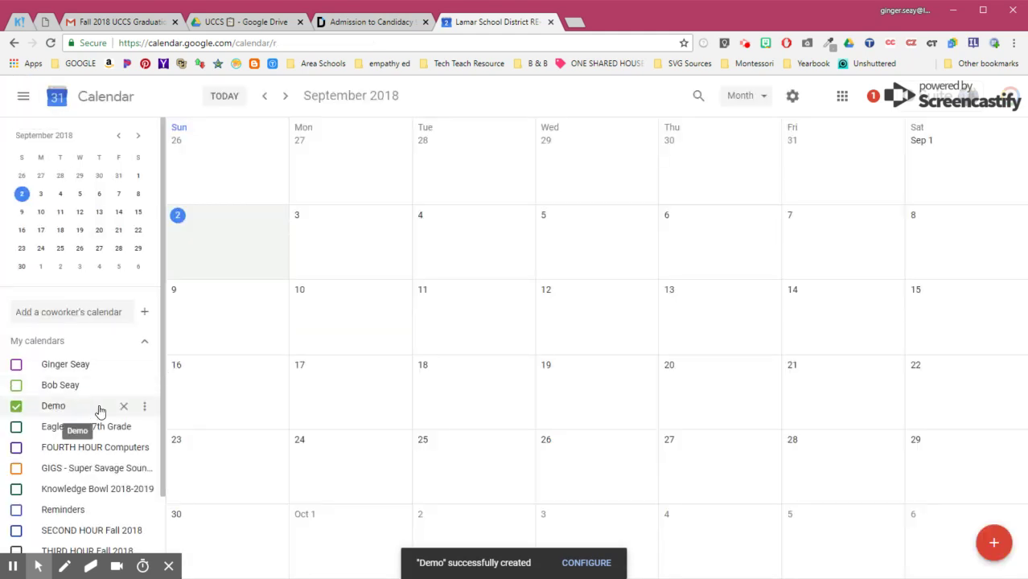
left_click(144, 407)
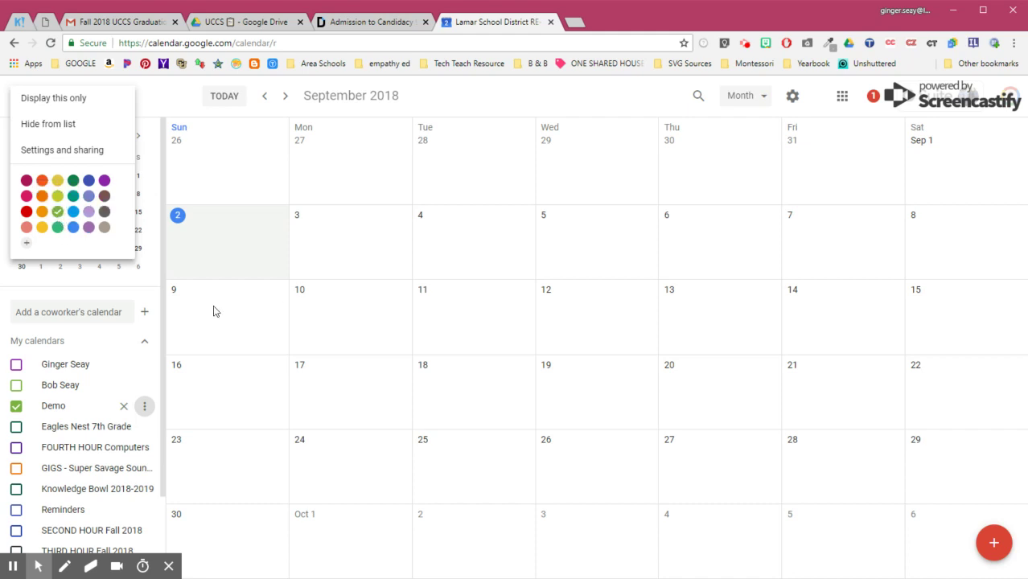
left_click(329, 239)
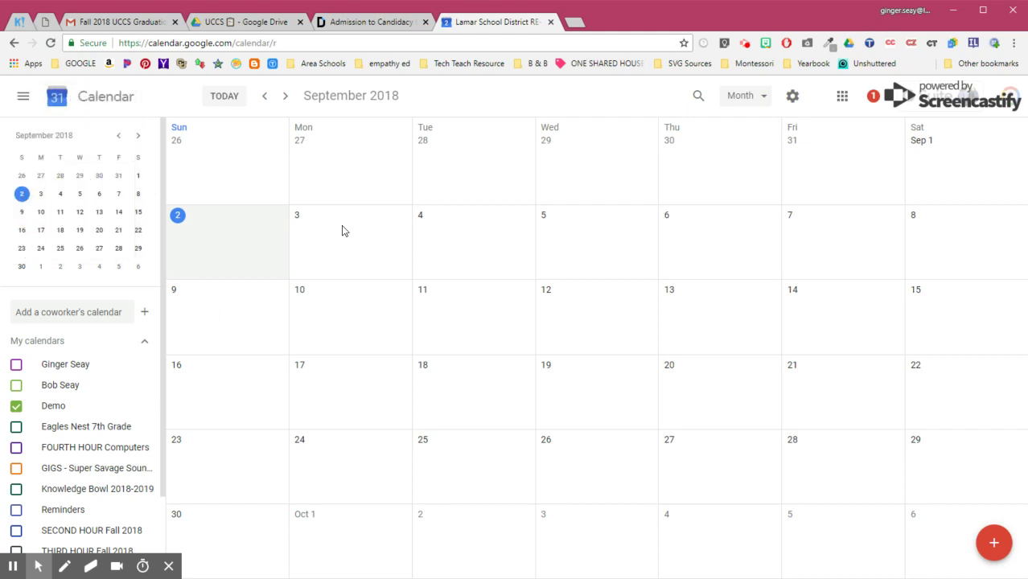
Add an all-day event titled Labor Day on September 3, 2018 to the Demo calendar.
left_click(344, 230)
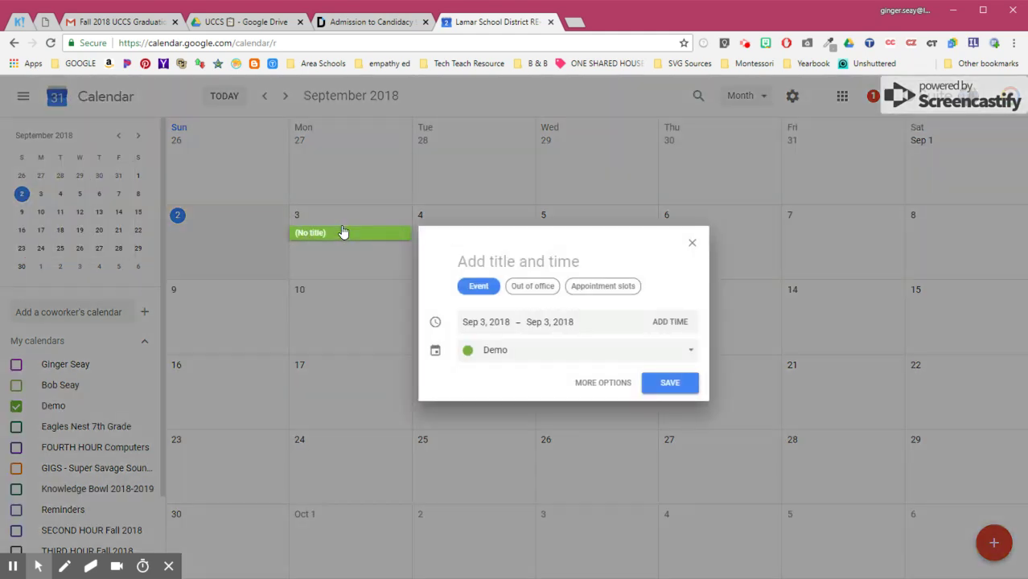
type("La")
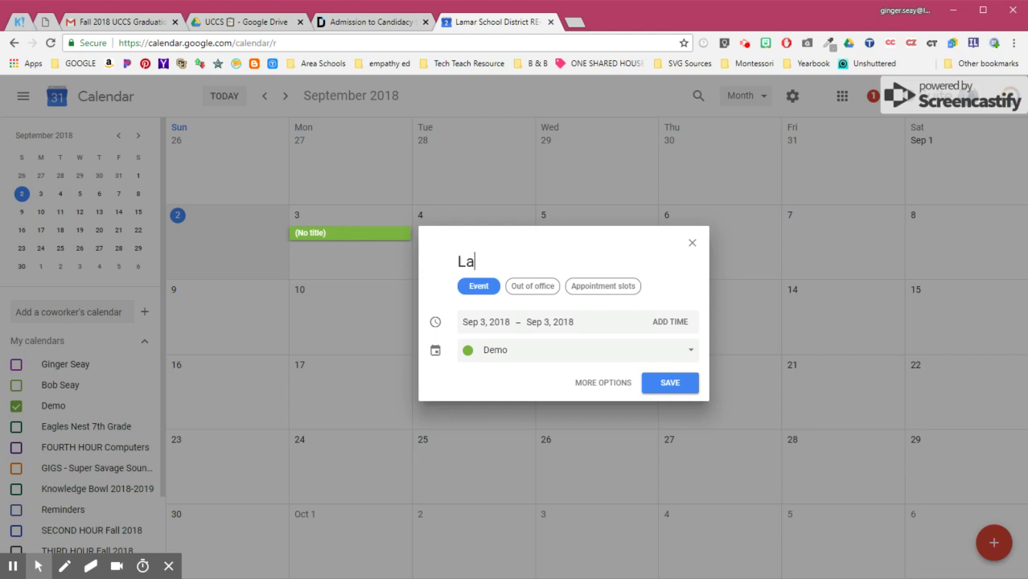
type("bor Day")
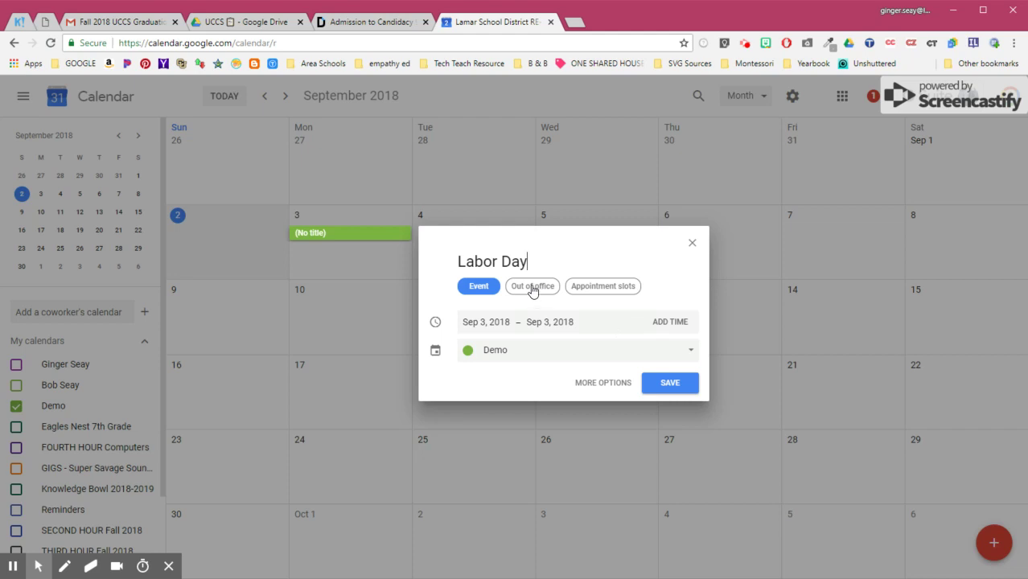
left_click(664, 391)
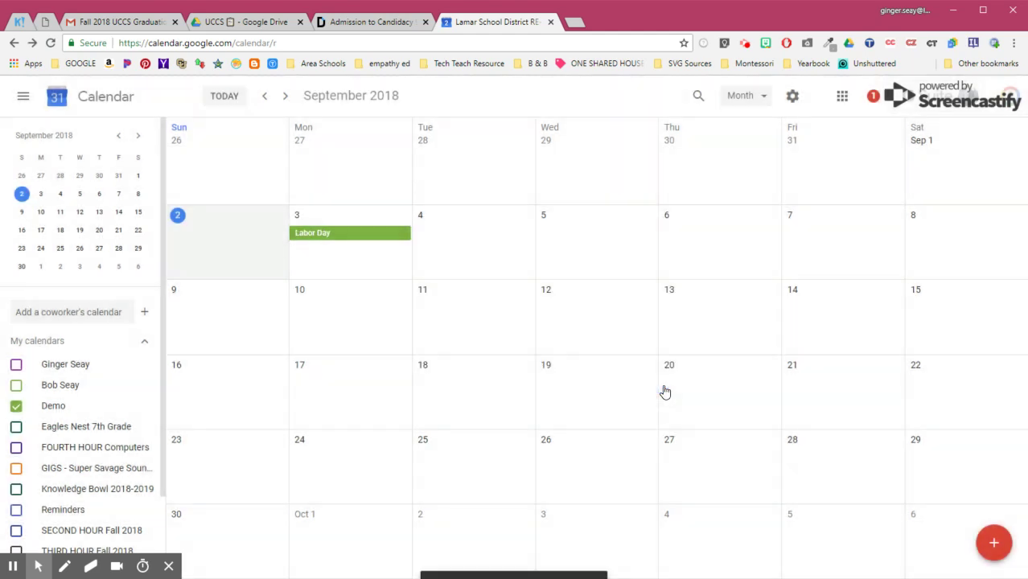
Start a Football event on September 7, 2018 with a start time of 6:00pm.
left_click(832, 232)
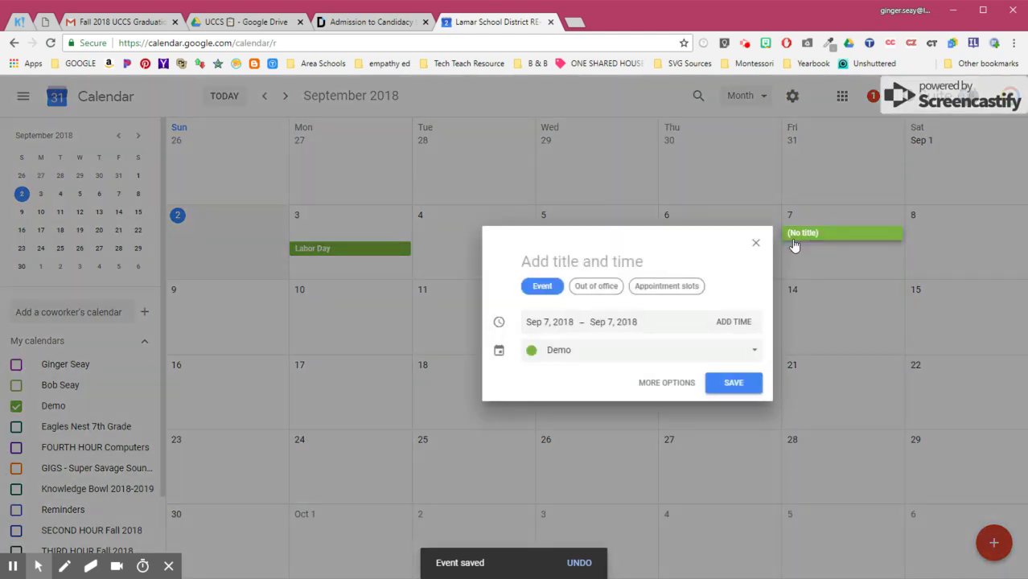
type("Foo")
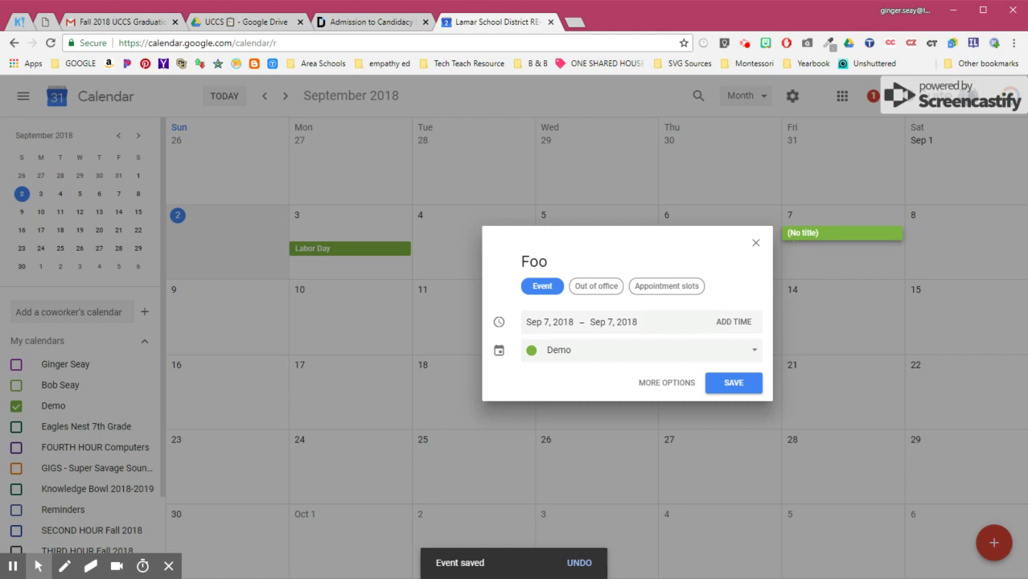
type("tball")
left_click(742, 327)
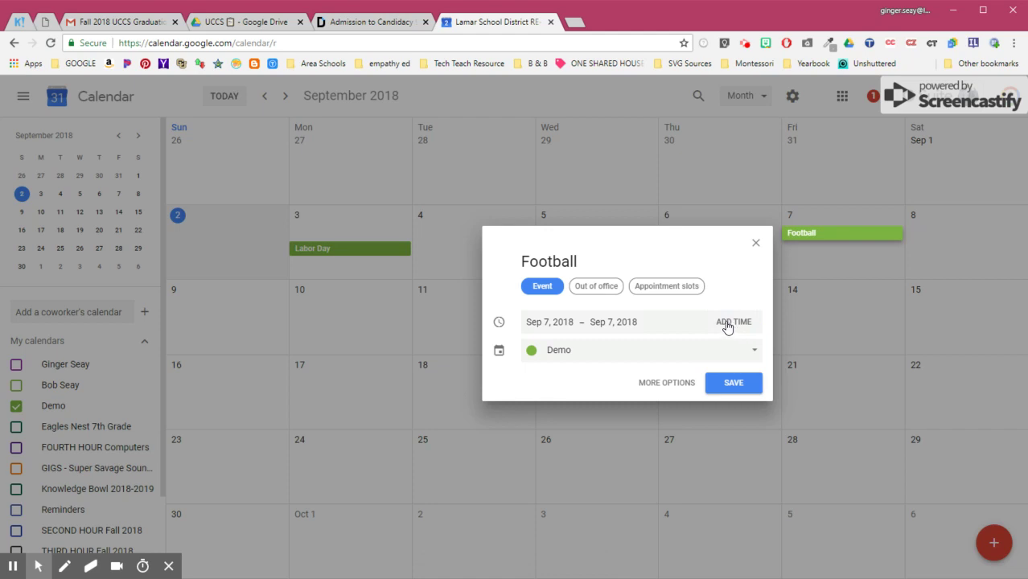
left_click(727, 326)
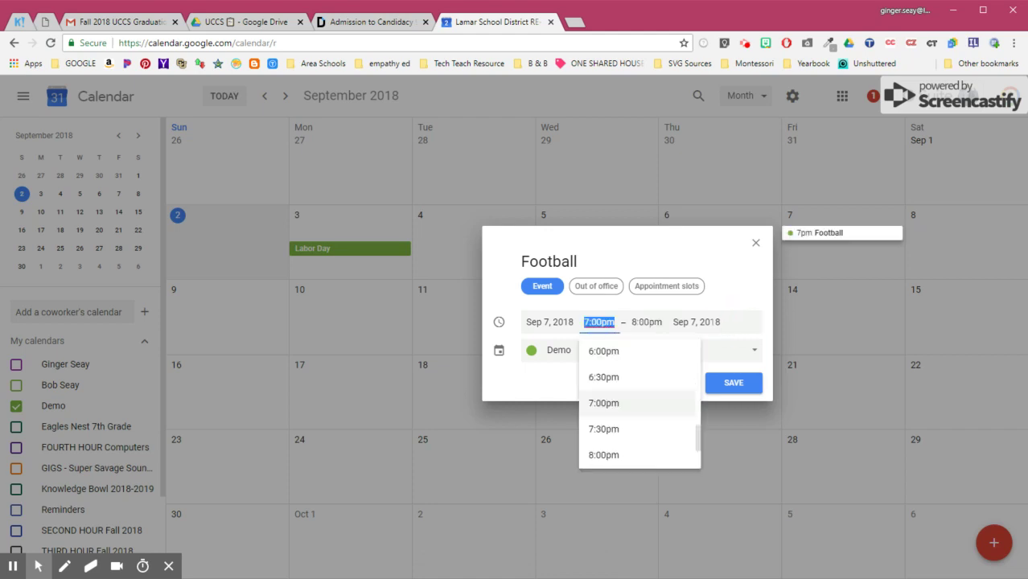
scroll(603, 362, "up", 1)
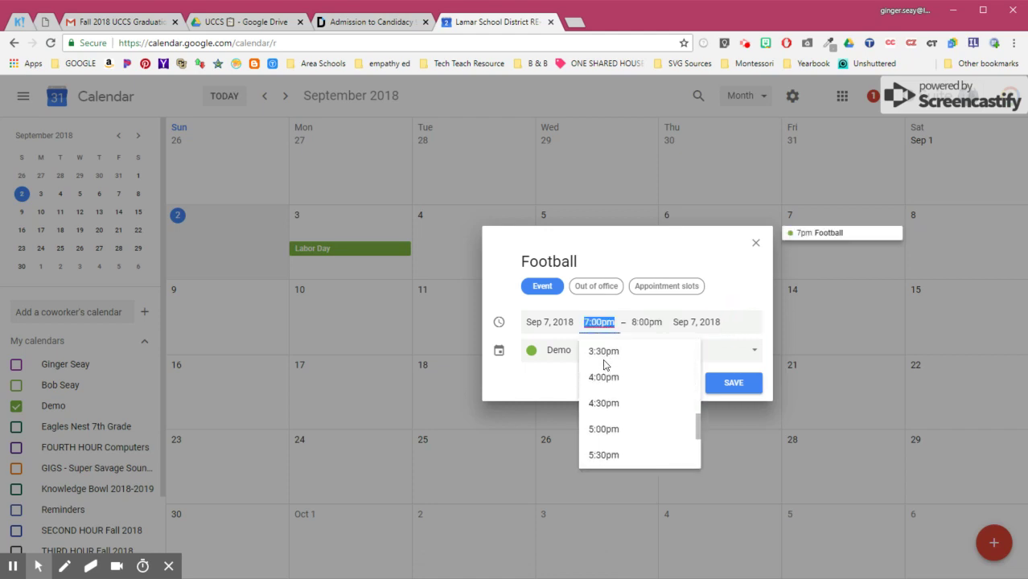
scroll(605, 370, "down", 1)
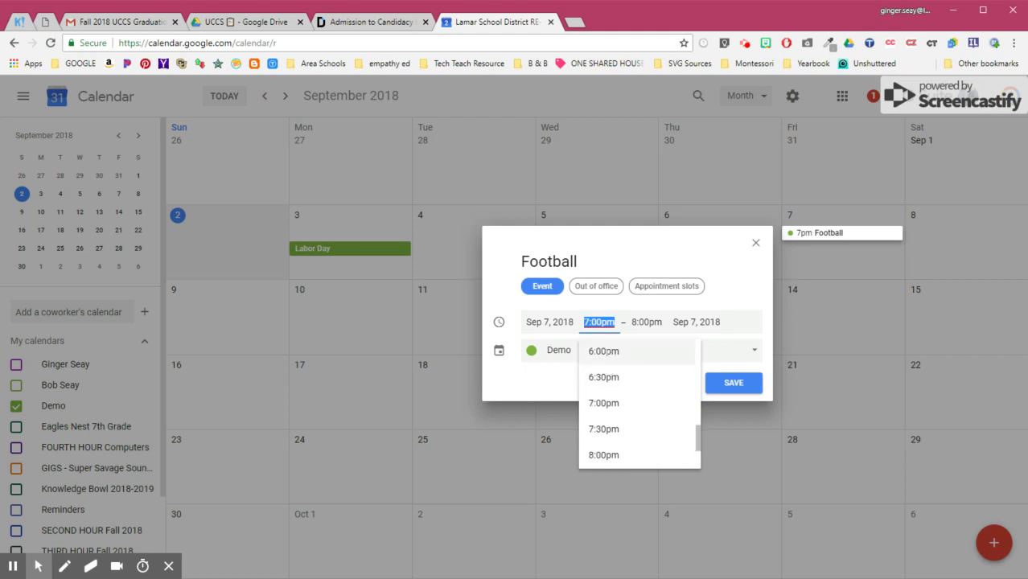
left_click(605, 355)
Set the Football event's end time to 8:00pm and save it in the Demo calendar.
key("Tab")
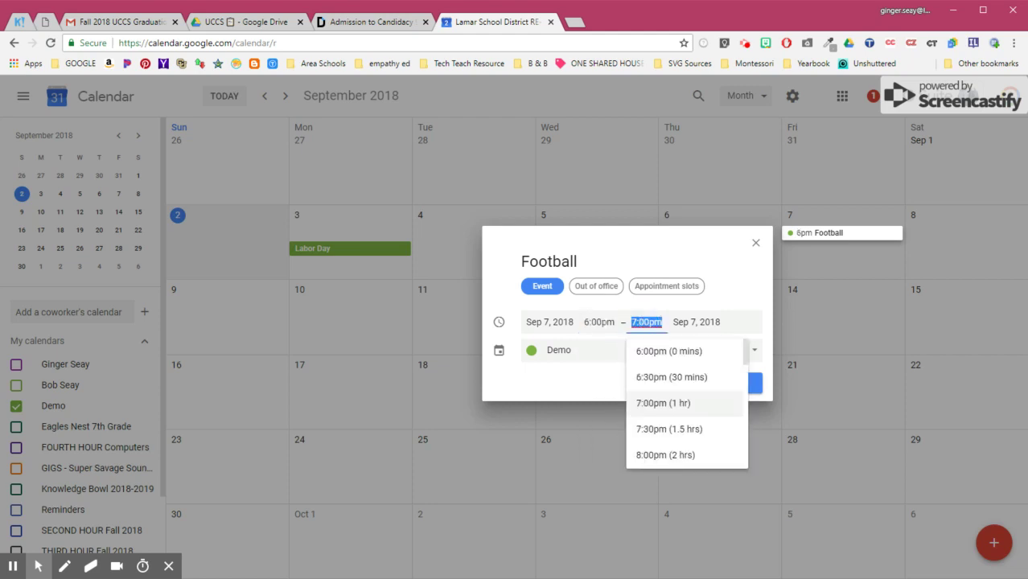
key("Up")
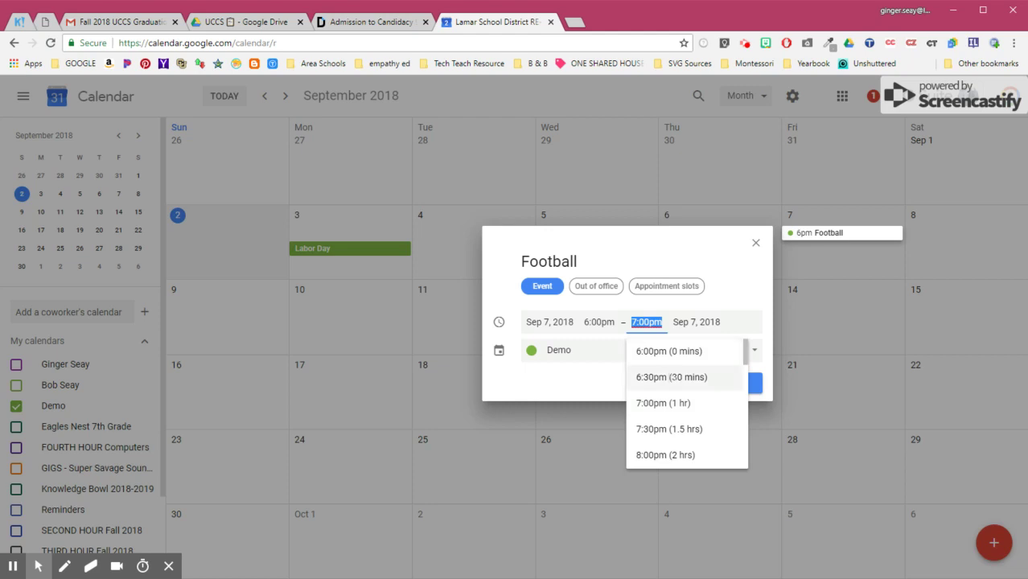
key("Down")
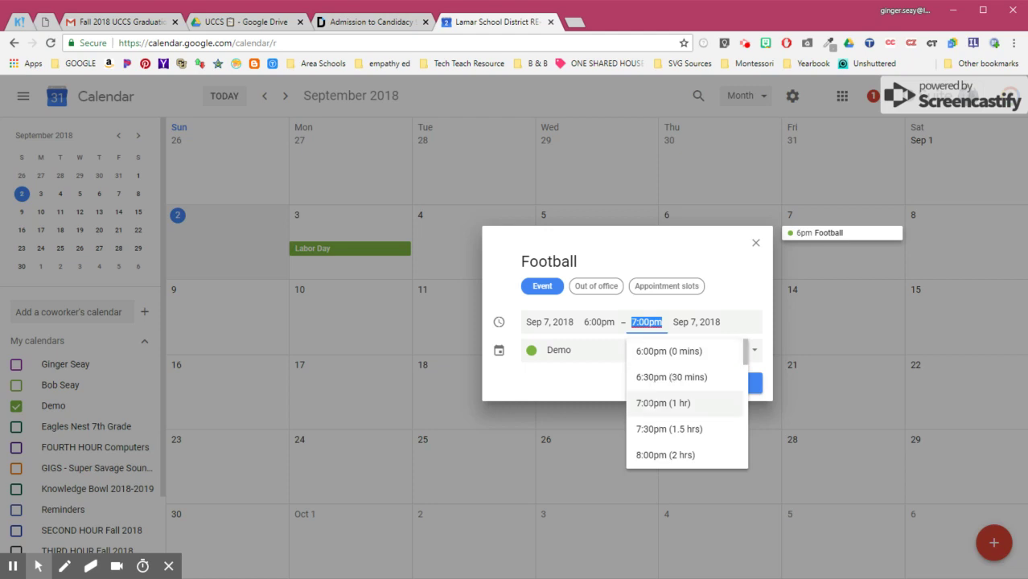
key("Up")
key("Down")
key("Down")
scroll(664, 402, "down", 2)
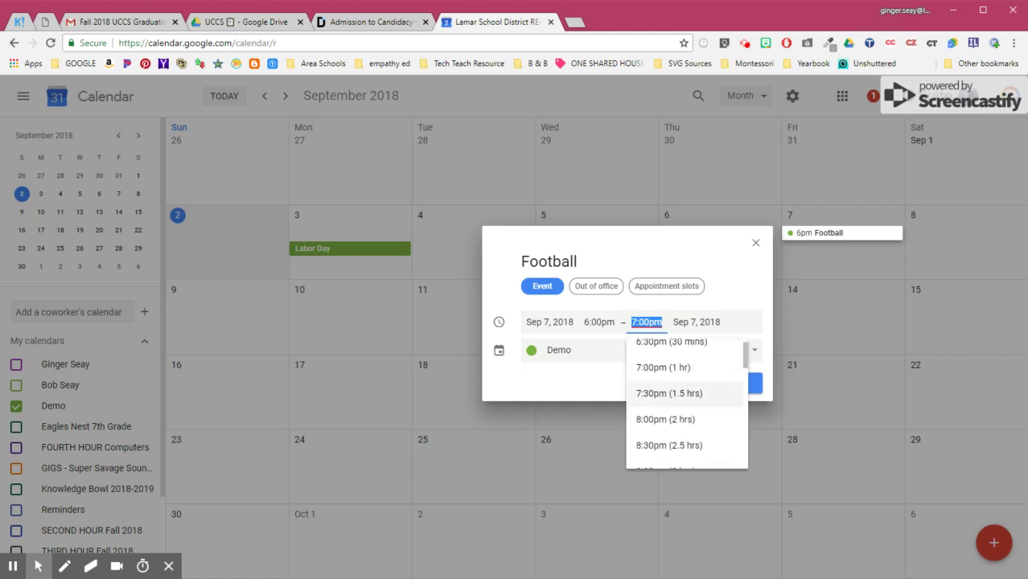
left_click(664, 391)
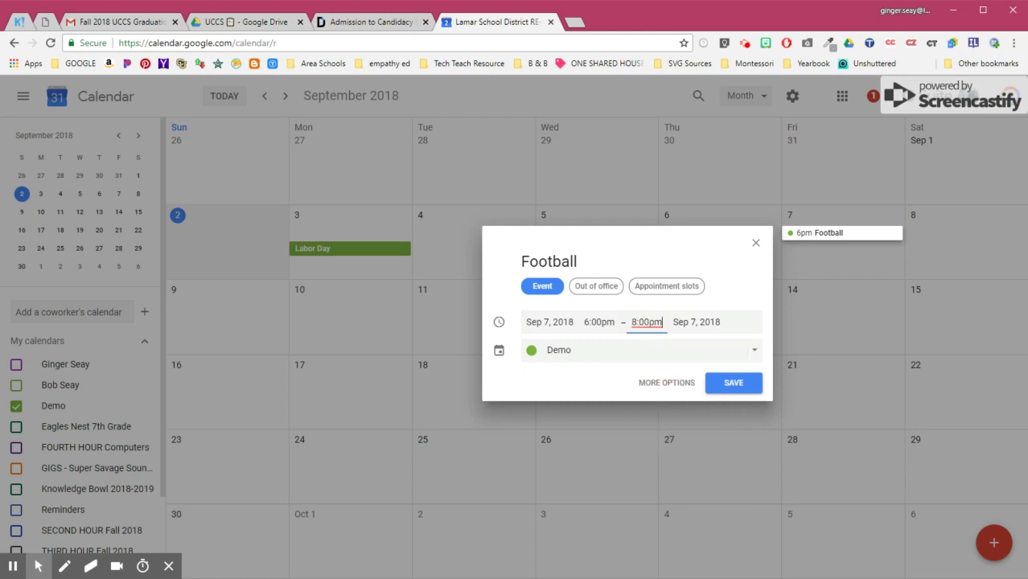
left_click(603, 349)
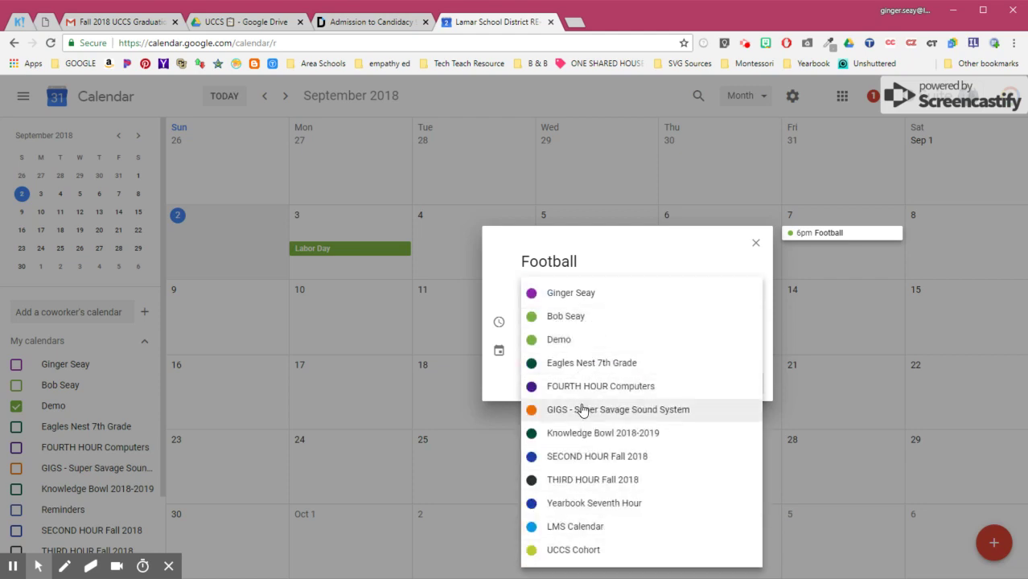
left_click(502, 384)
left_click(722, 389)
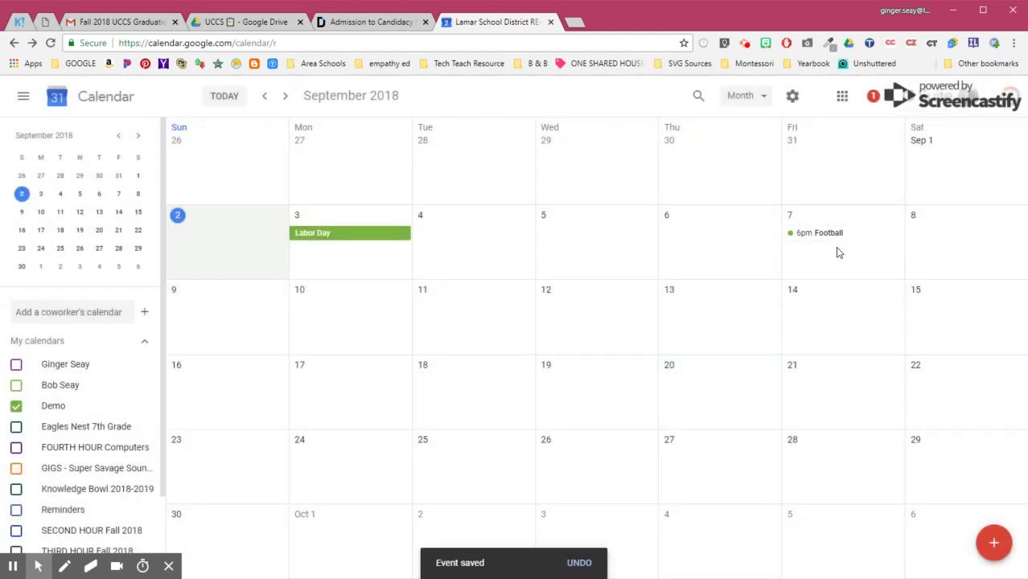
Start a Board Meeting event on September 11, 2018 in the Demo calendar and open its full event options.
left_click(464, 319)
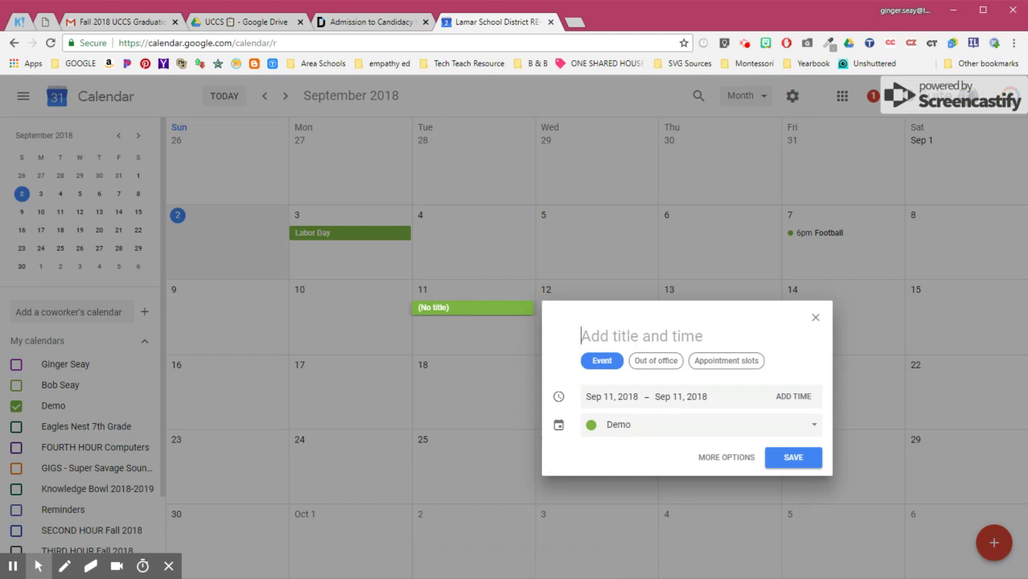
type("Board Meetin")
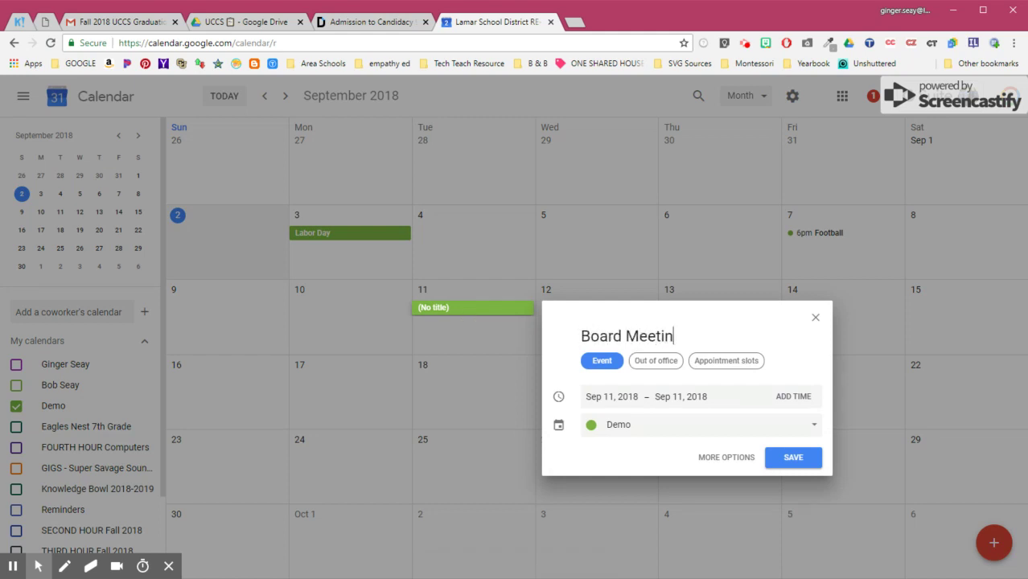
type("g")
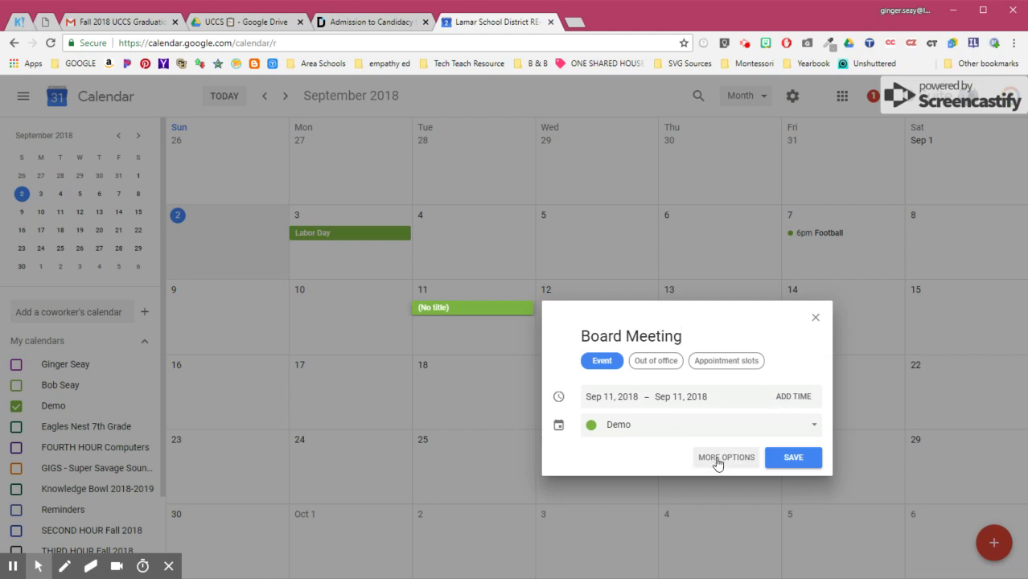
left_click(724, 456)
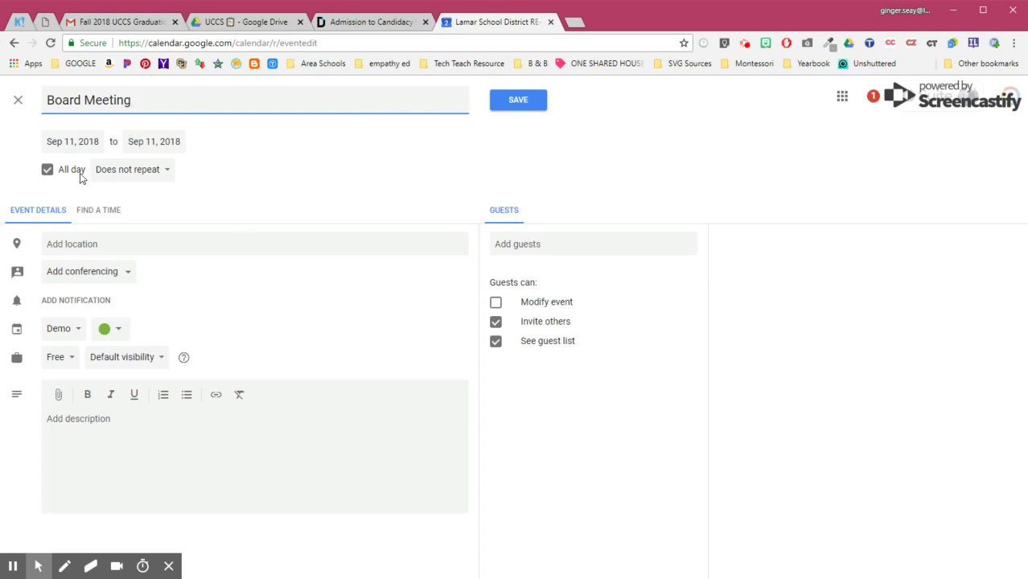
Make the Board Meeting a timed event instead of all-day, running from 1:00pm to 3:00pm.
left_click(48, 170)
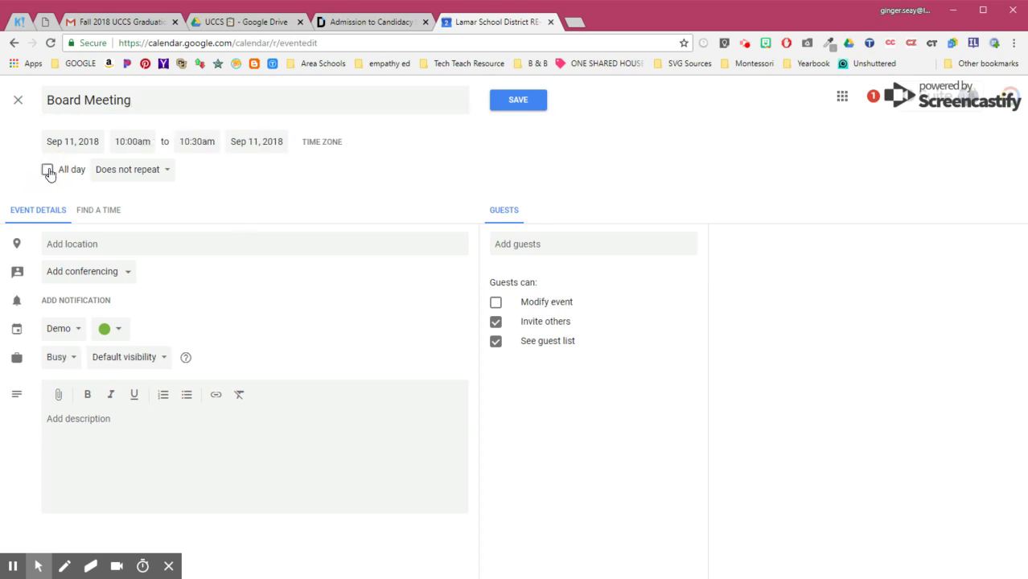
left_click(132, 141)
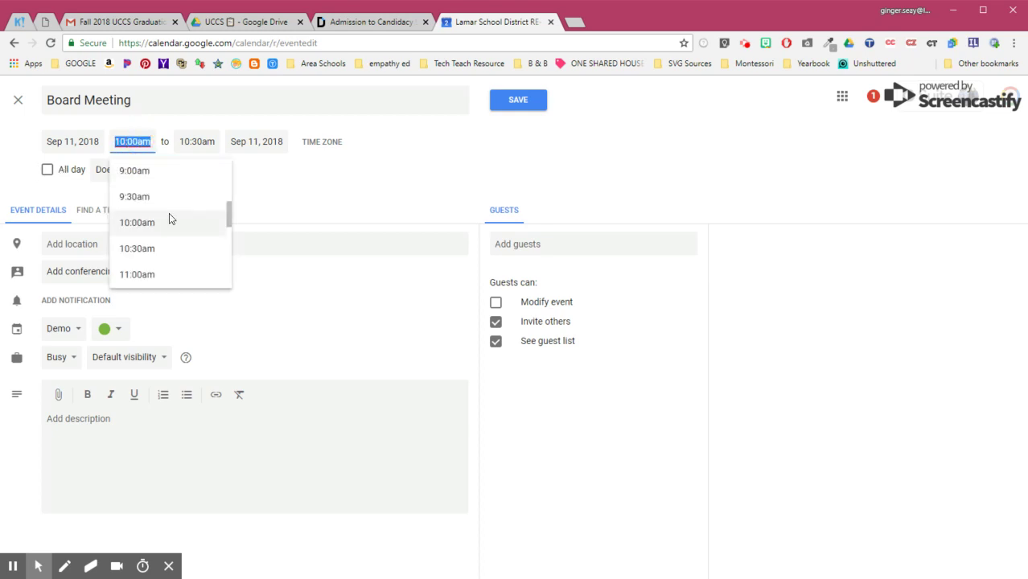
scroll(170, 219, "down", 5)
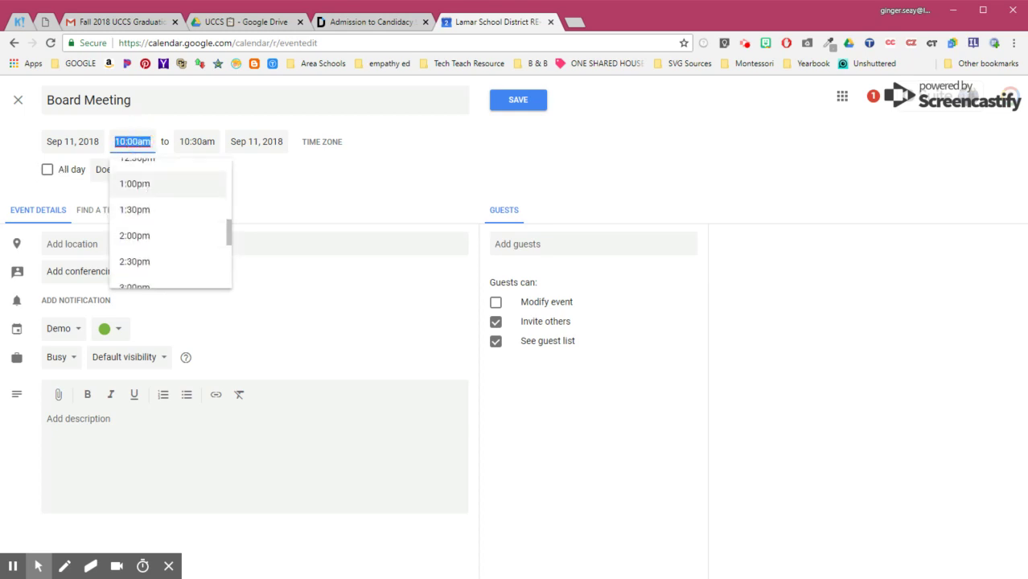
left_click(135, 184)
left_click(190, 141)
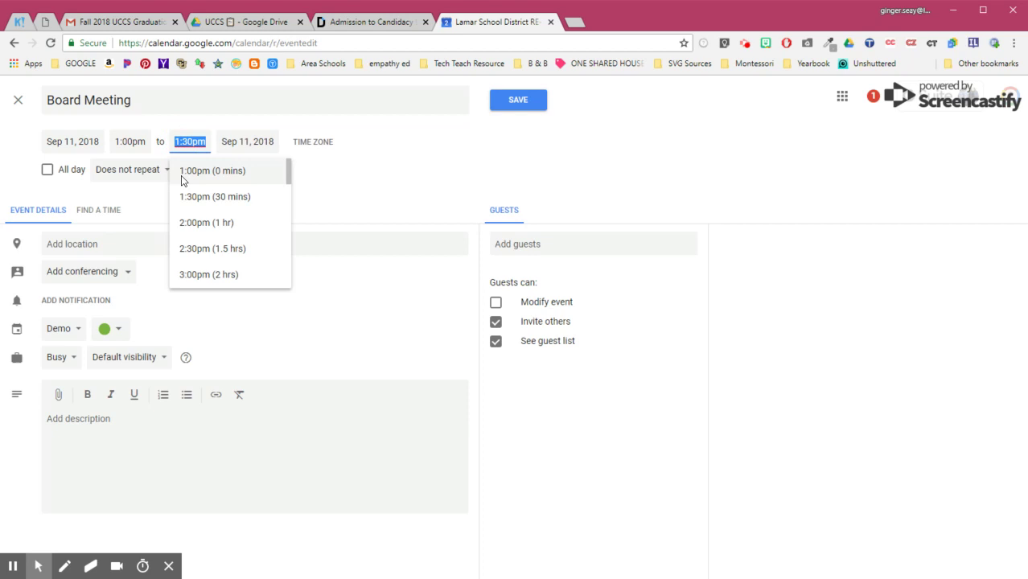
left_click(208, 275)
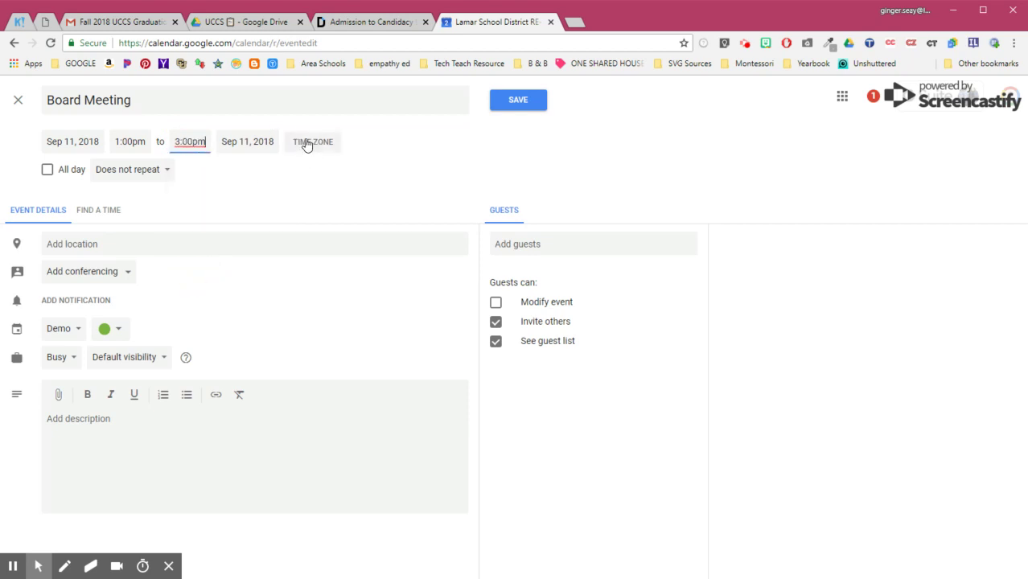
Set the Board Meeting to repeat monthly on the second Tuesday.
left_click(140, 174)
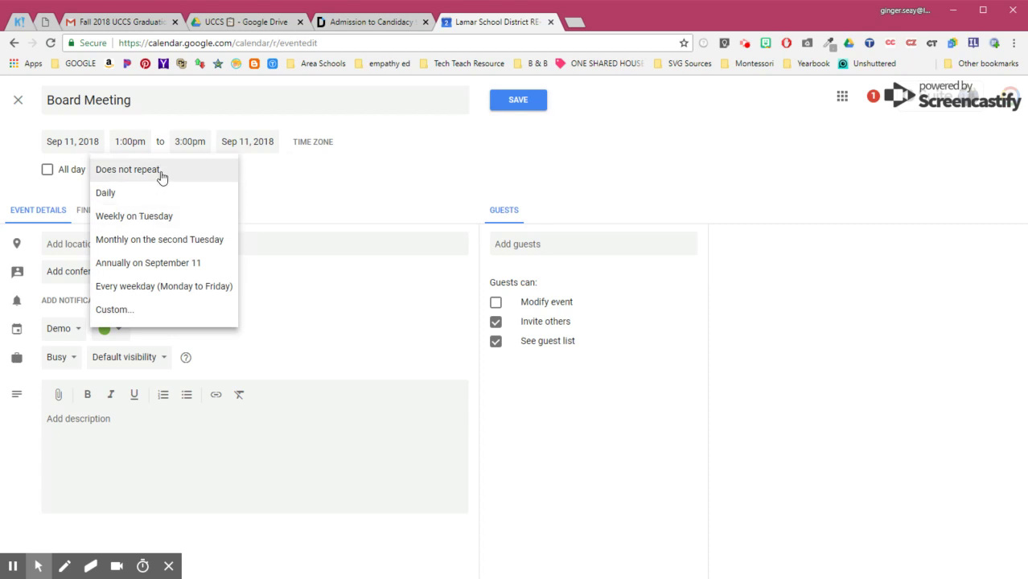
left_click(140, 176)
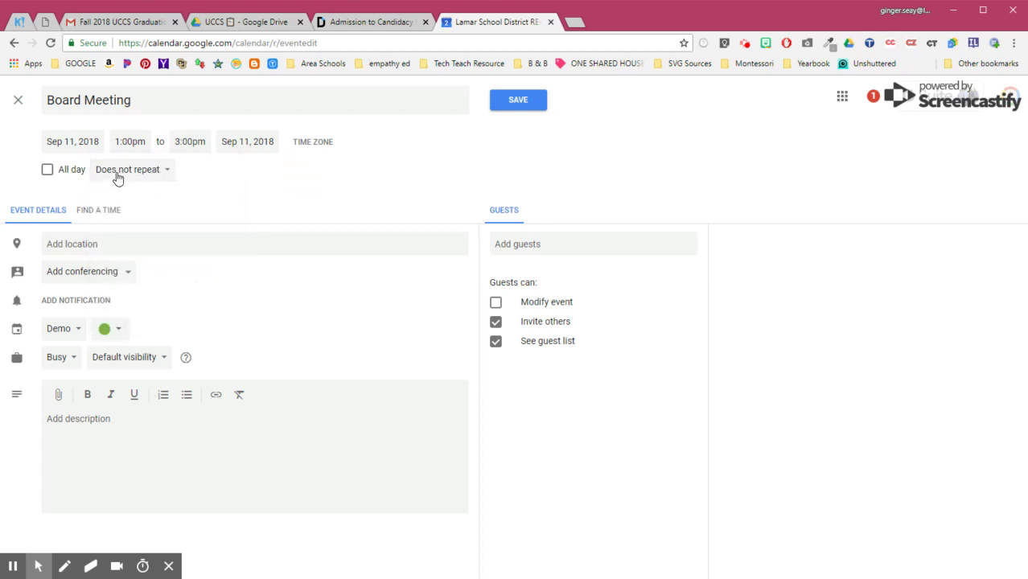
left_click(117, 174)
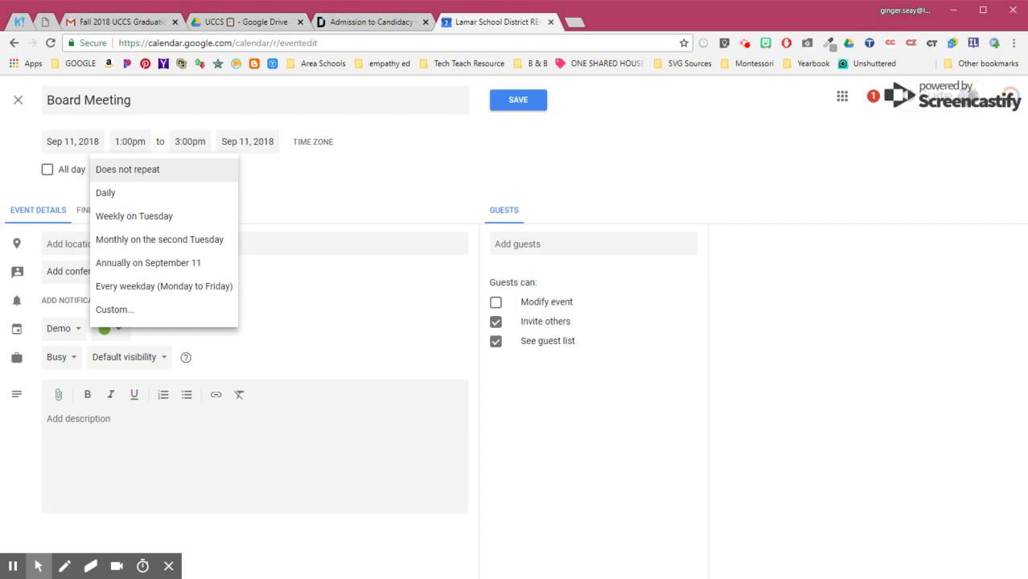
left_click(139, 248)
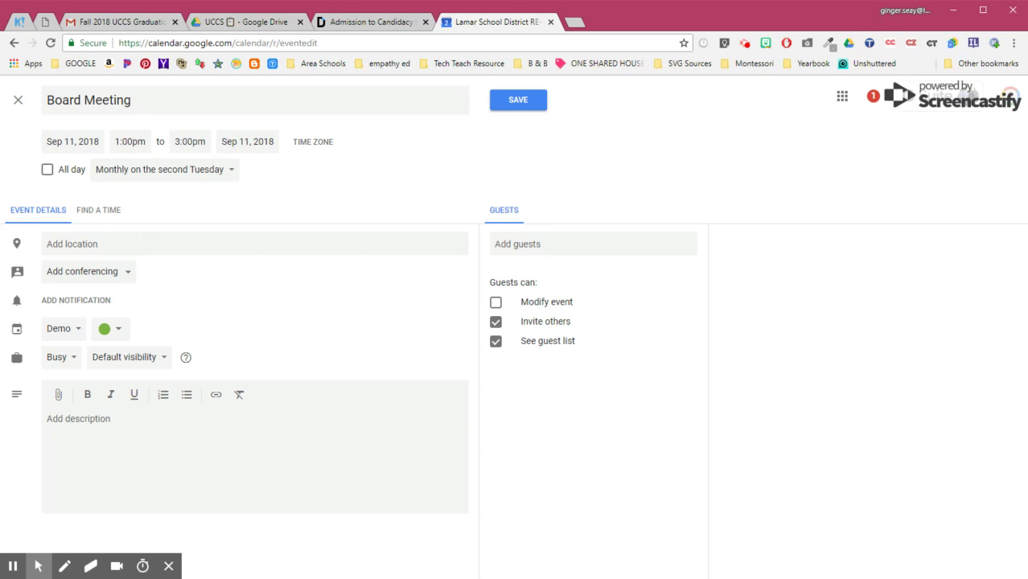
Set the Board Meeting's location to the suggested Lamar Community Building.
left_click(161, 243)
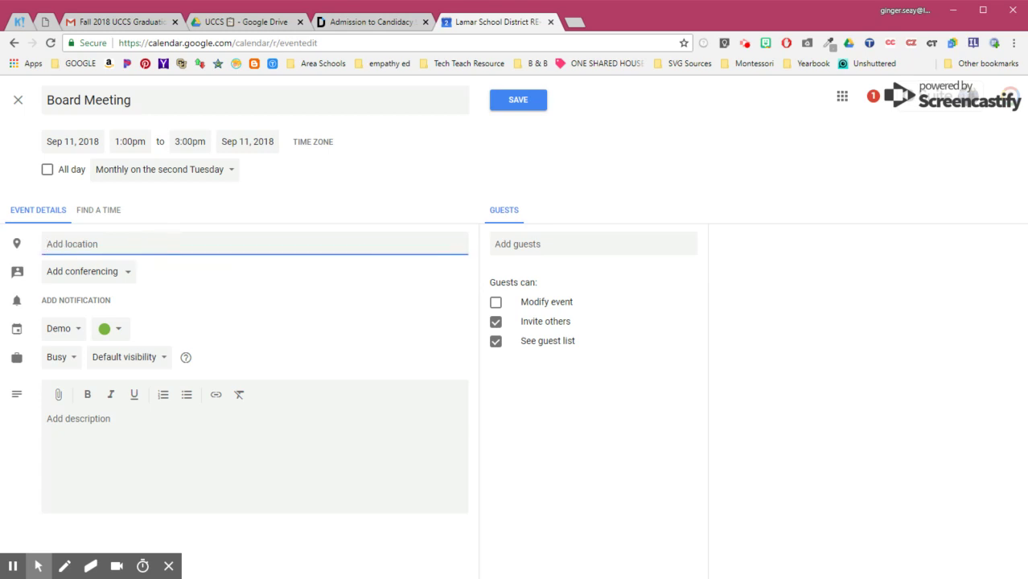
type("Comm")
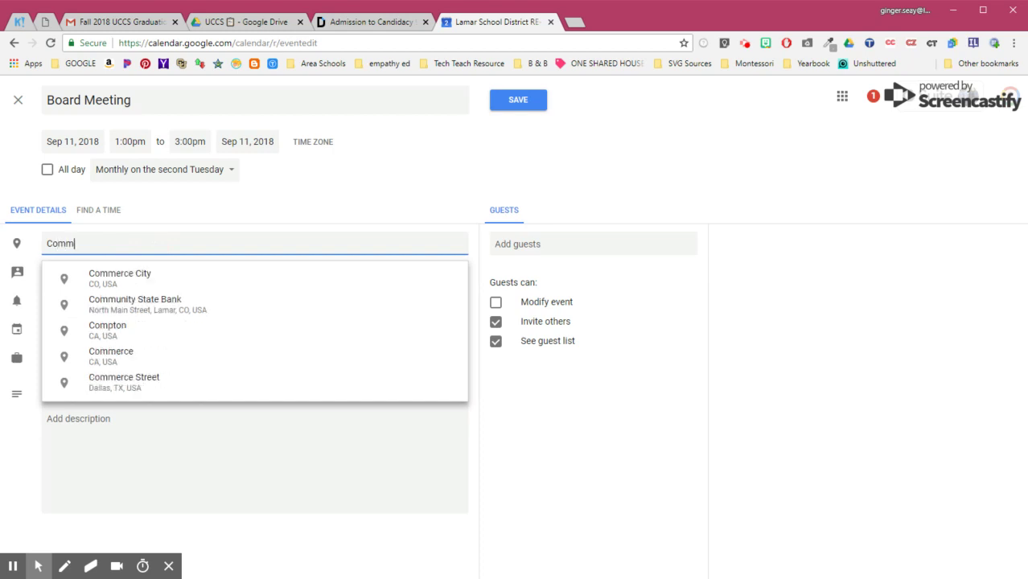
type("unity Buidlng")
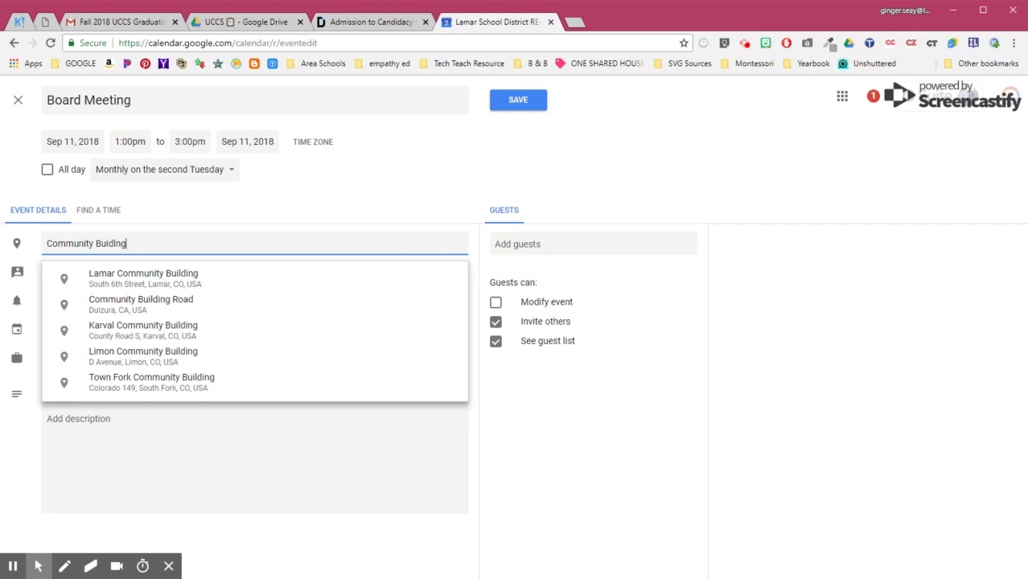
left_click(146, 277)
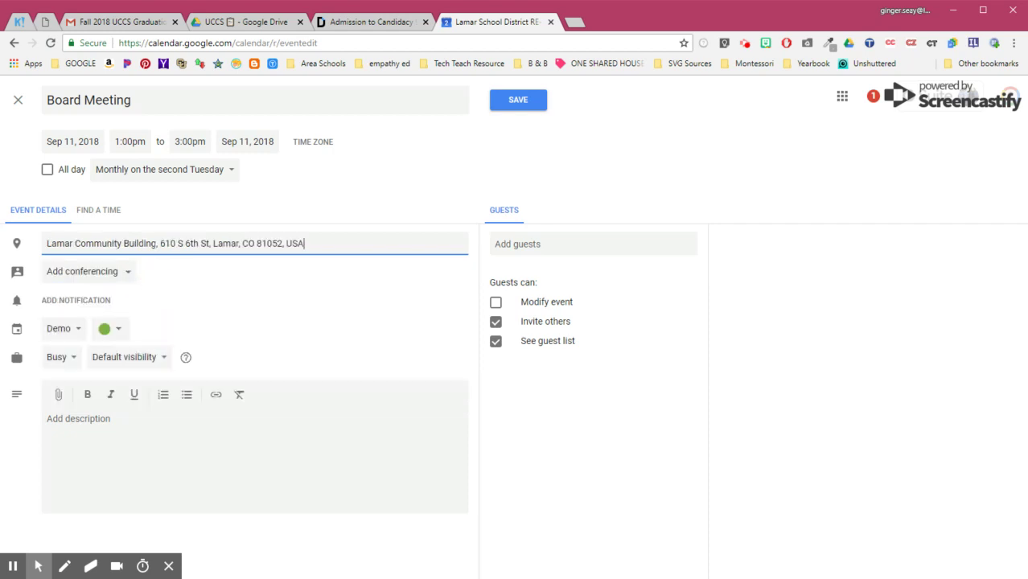
Add a notification 10 minutes before the Board Meeting.
left_click(82, 271)
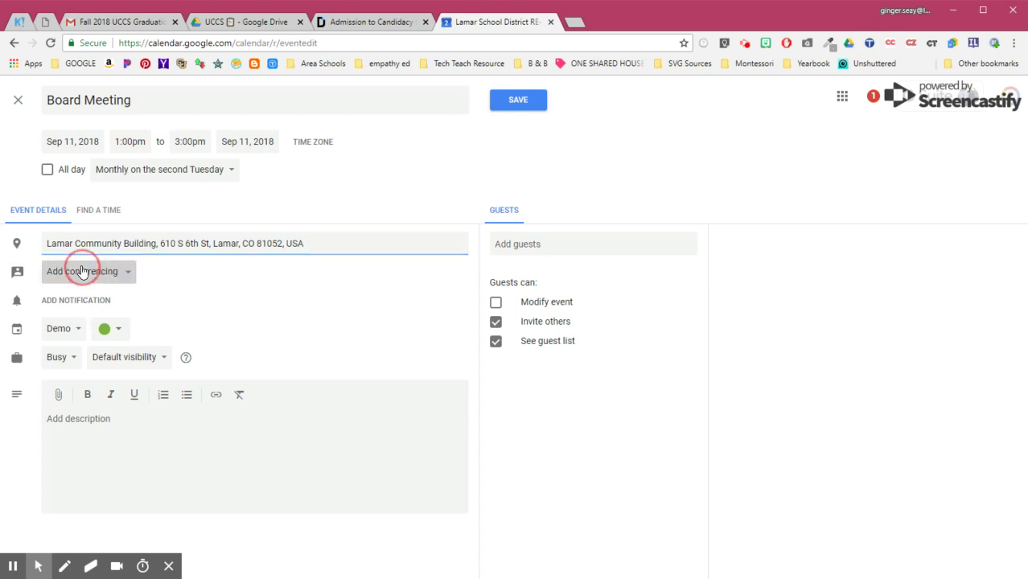
left_click(230, 299)
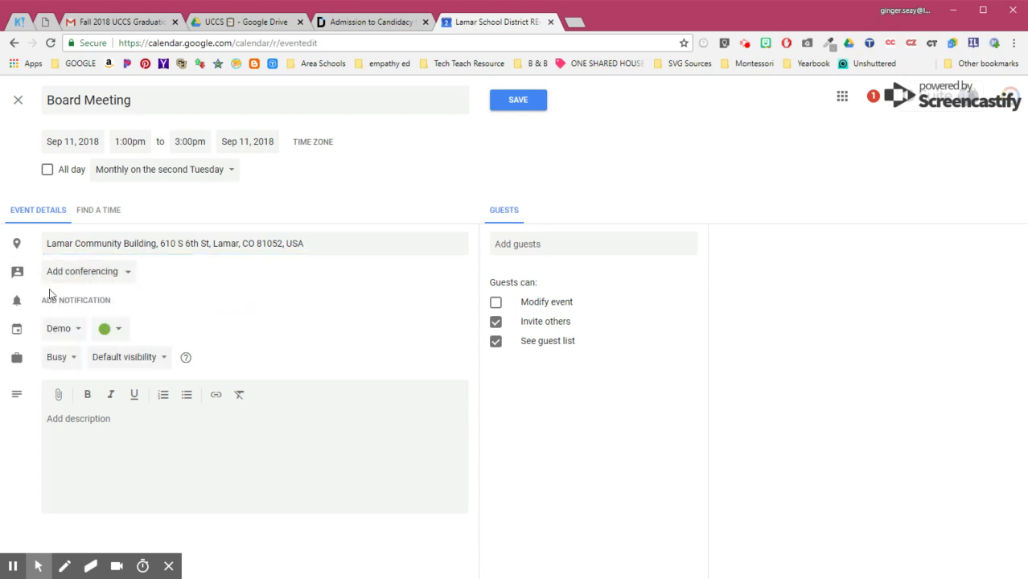
left_click(65, 301)
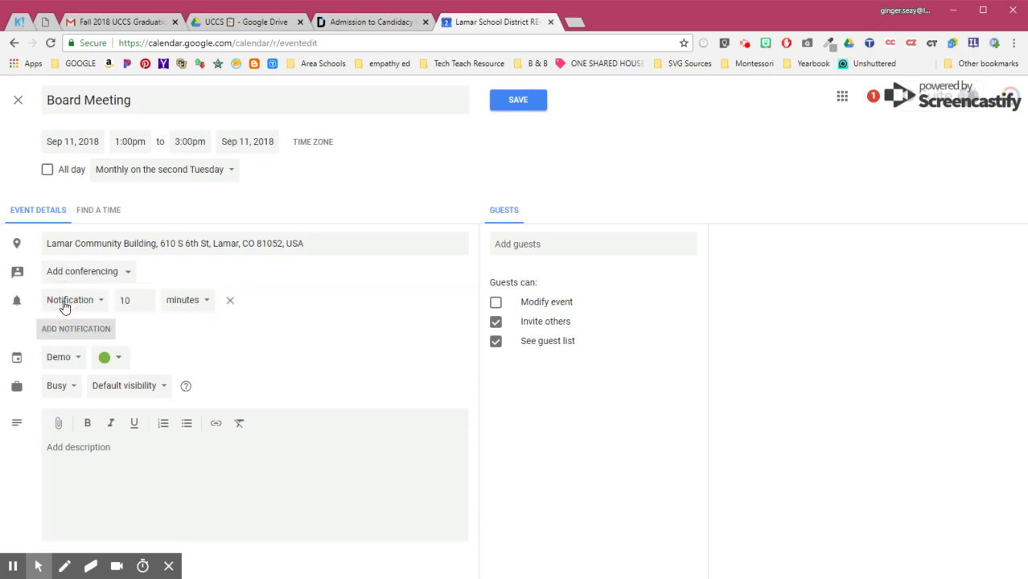
left_click(146, 300)
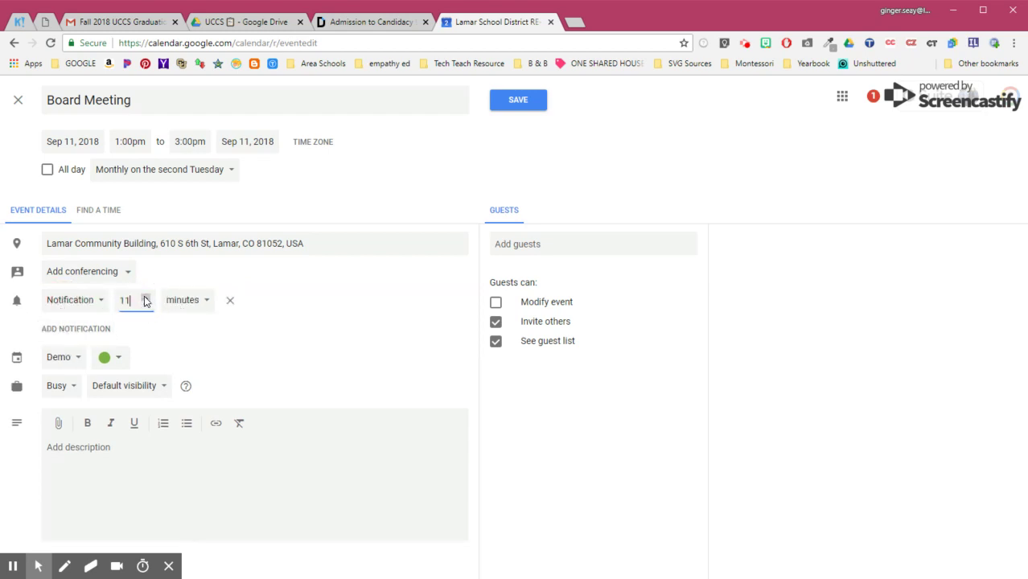
left_click(144, 306)
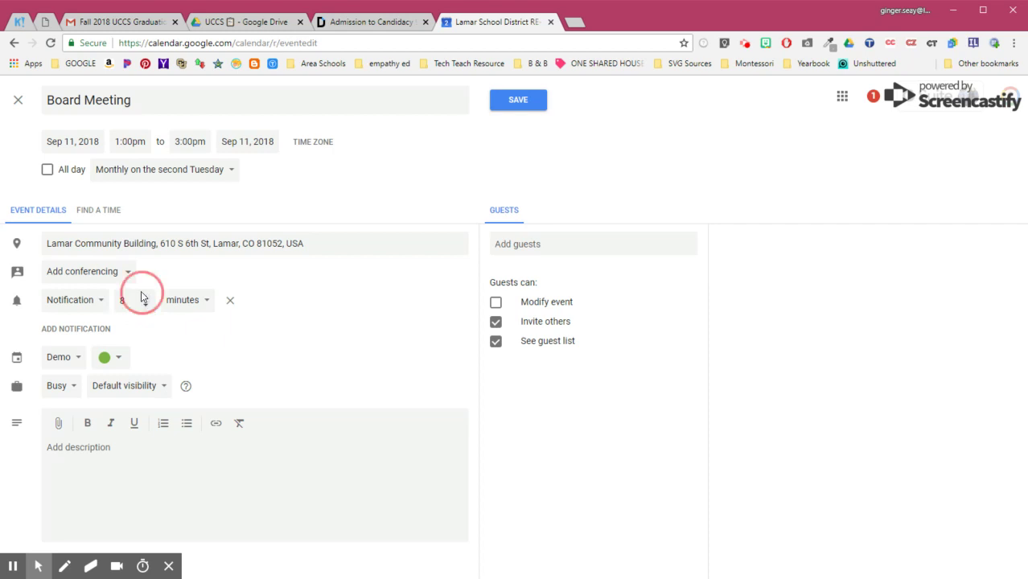
left_click(144, 306)
left_click(145, 296)
left_click(145, 296)
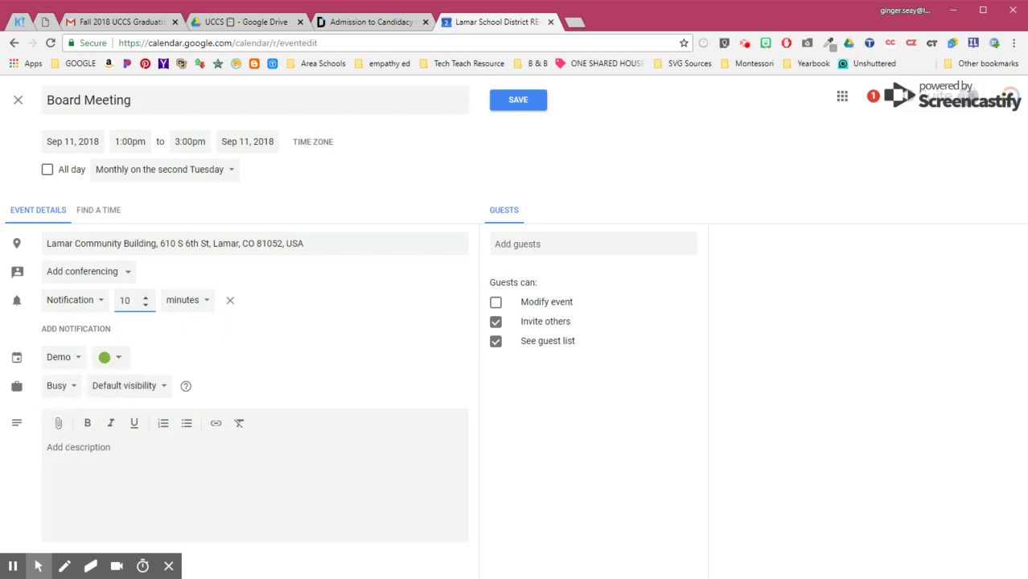
left_click(63, 457)
Add two suggested coworkers as guests of the Board Meeting and remove the first one added.
left_click(547, 244)
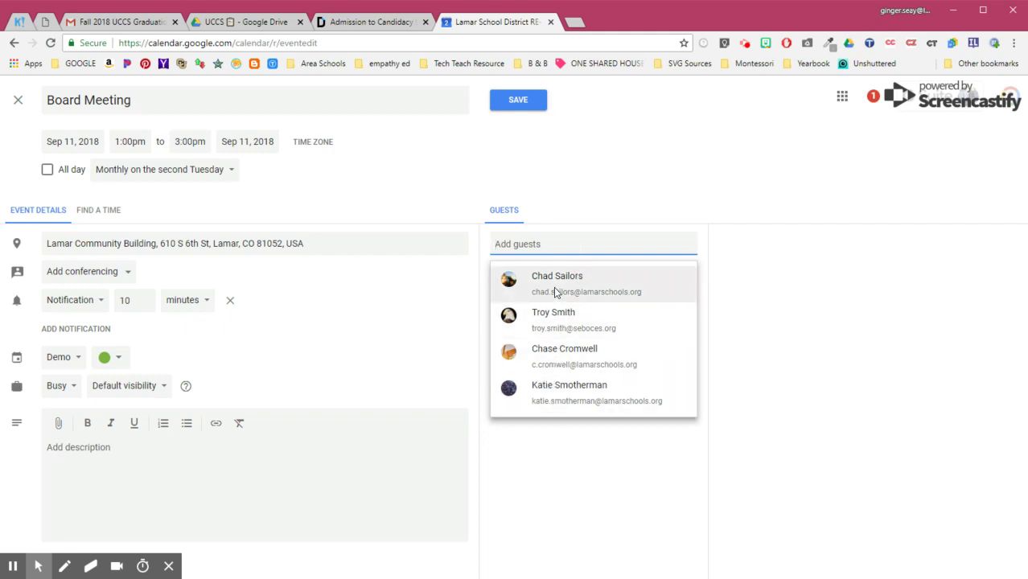
left_click(535, 401)
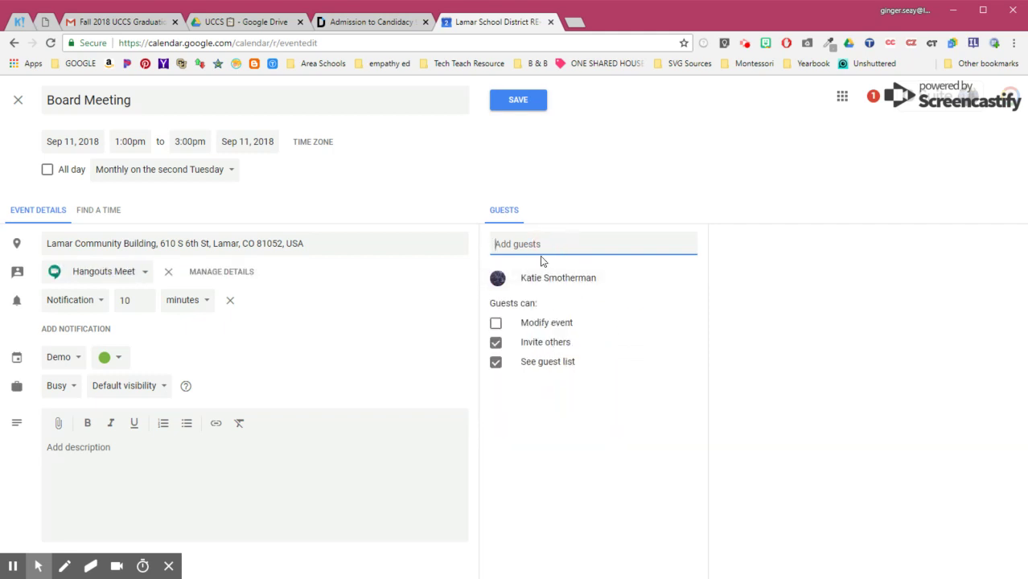
type("karen")
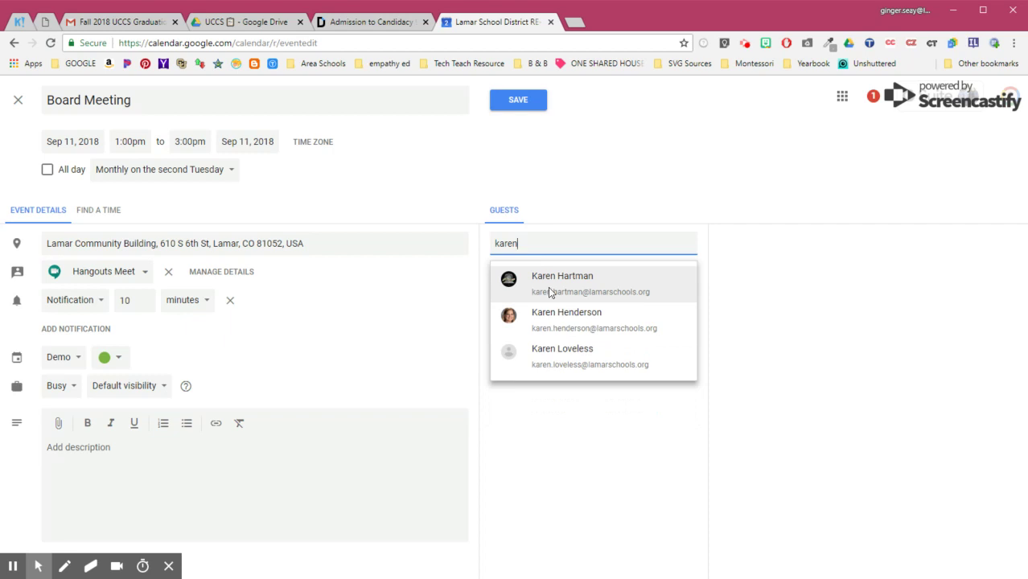
left_click(549, 292)
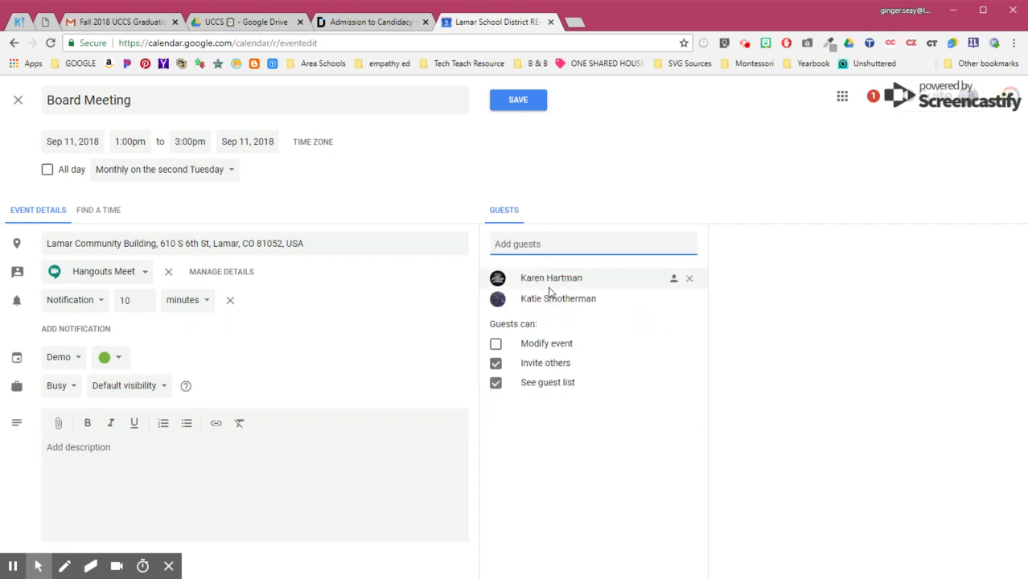
left_click(688, 299)
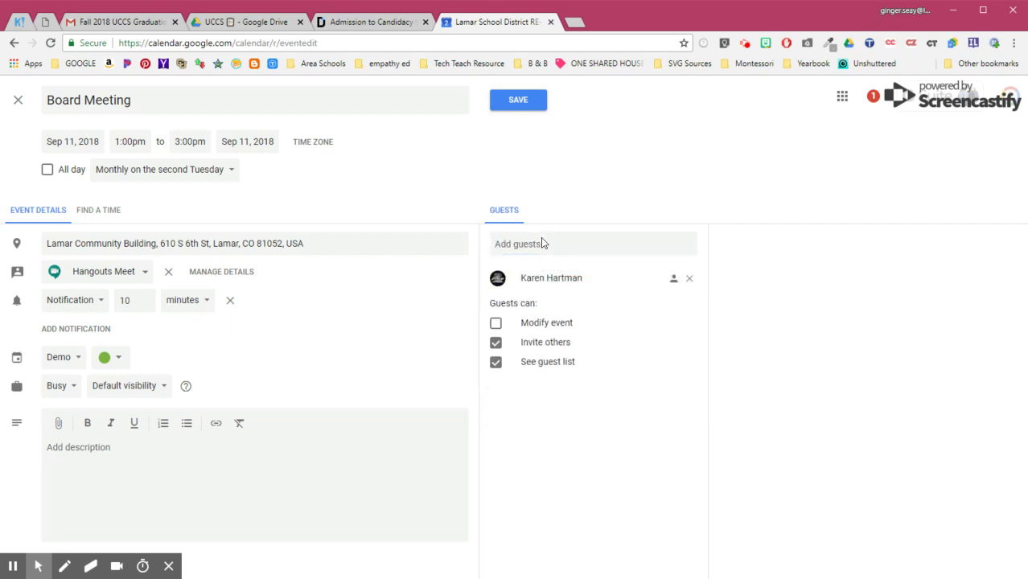
Search for another coworker by first name and add the second suggested match as a Board Meeting guest.
left_click(542, 241)
type("tala")
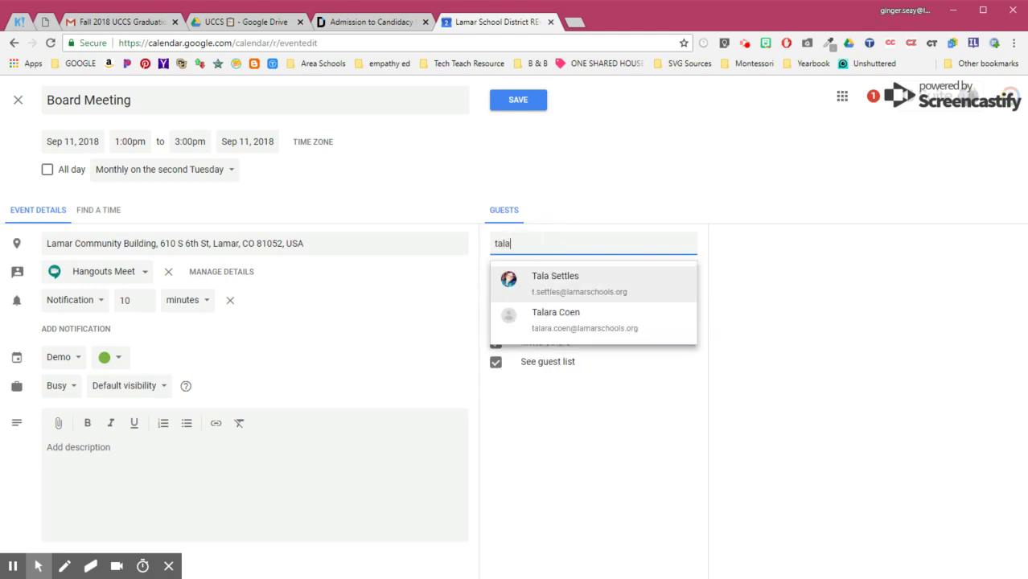
key("Down")
key("Return")
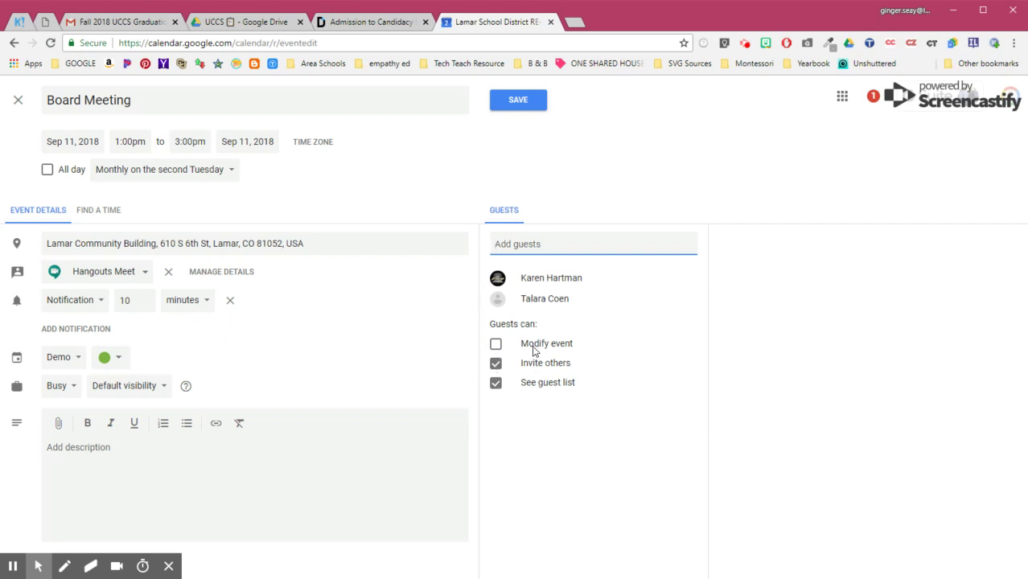
Allow guests to modify the Board Meeting and try saving it, cancelling the changes when asked about sending invitations.
left_click(495, 344)
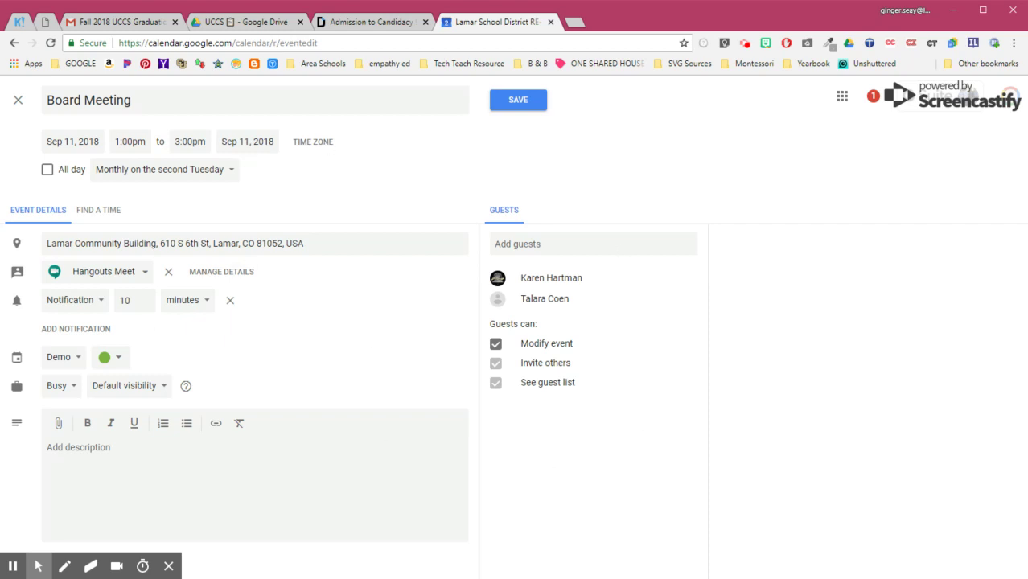
left_click(521, 104)
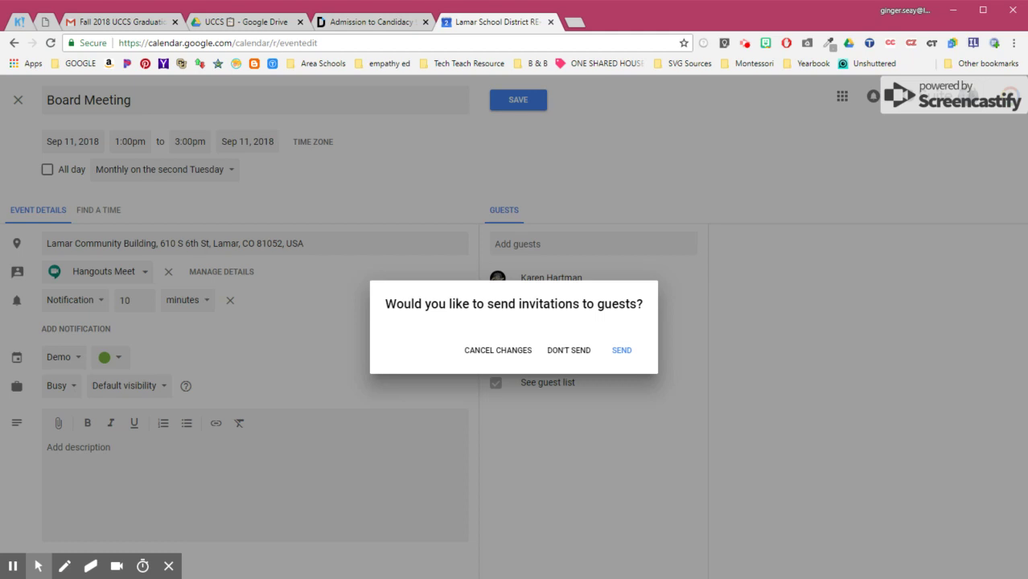
left_click(498, 354)
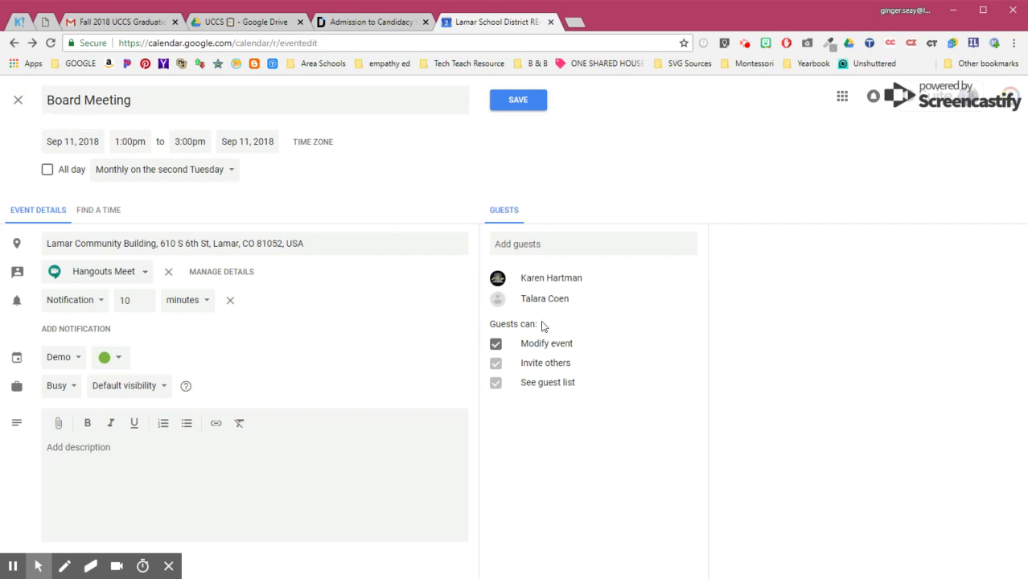
Remove both guests from the Board Meeting and save the event.
left_click(689, 278)
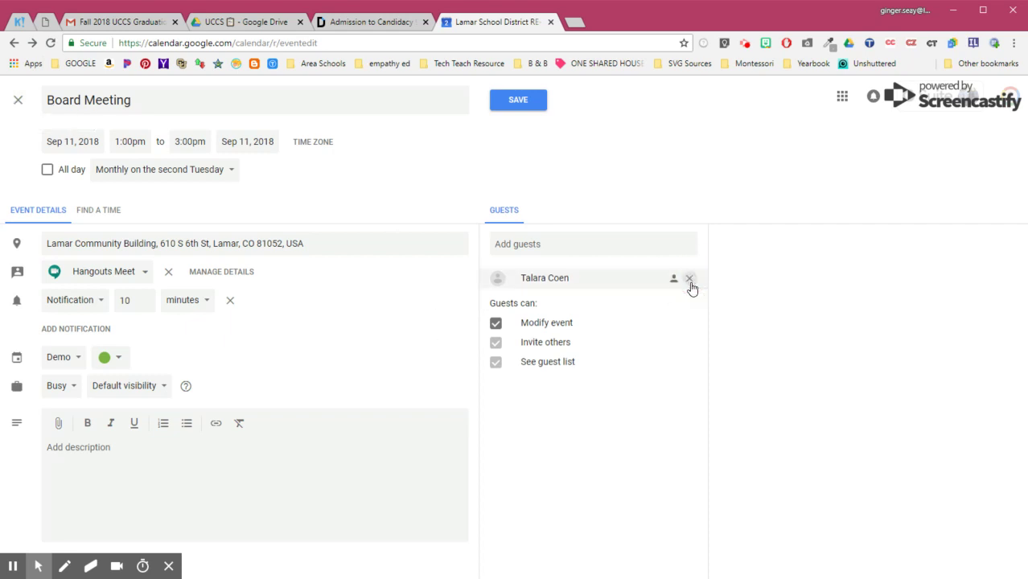
left_click(689, 278)
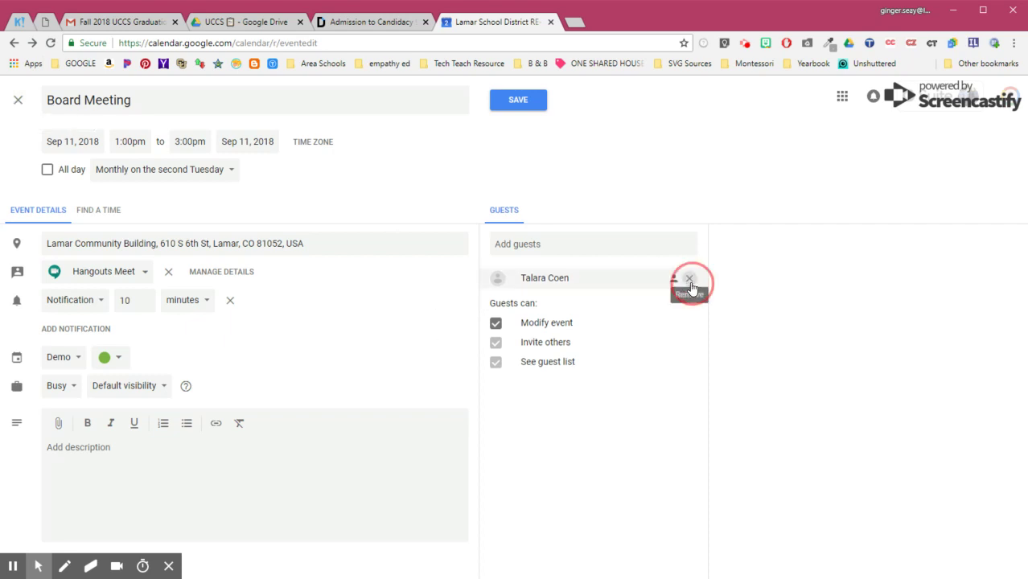
left_click(518, 100)
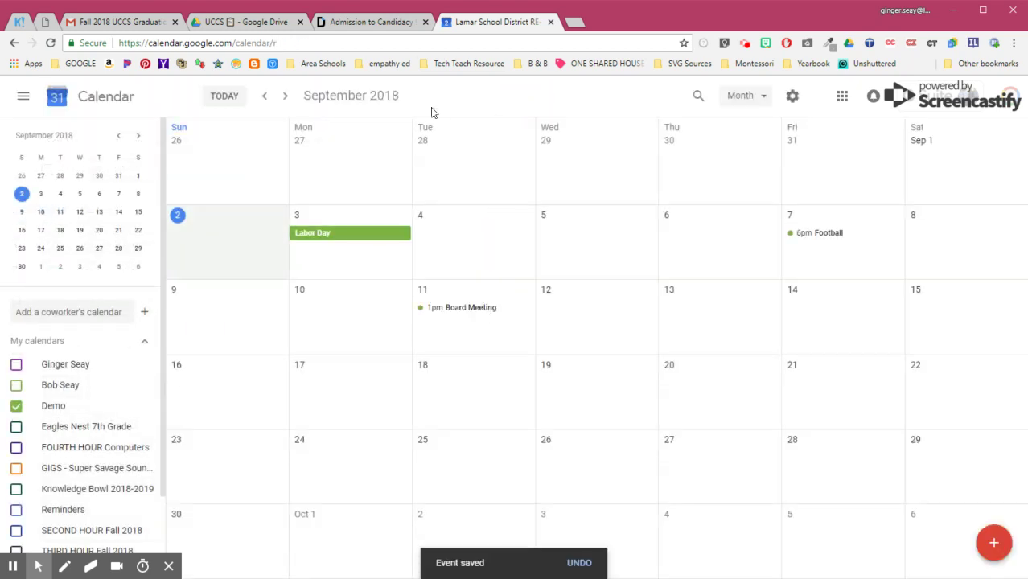
Check the recurring Board Meeting in October and November 2018 and return to September 2018.
left_click(285, 96)
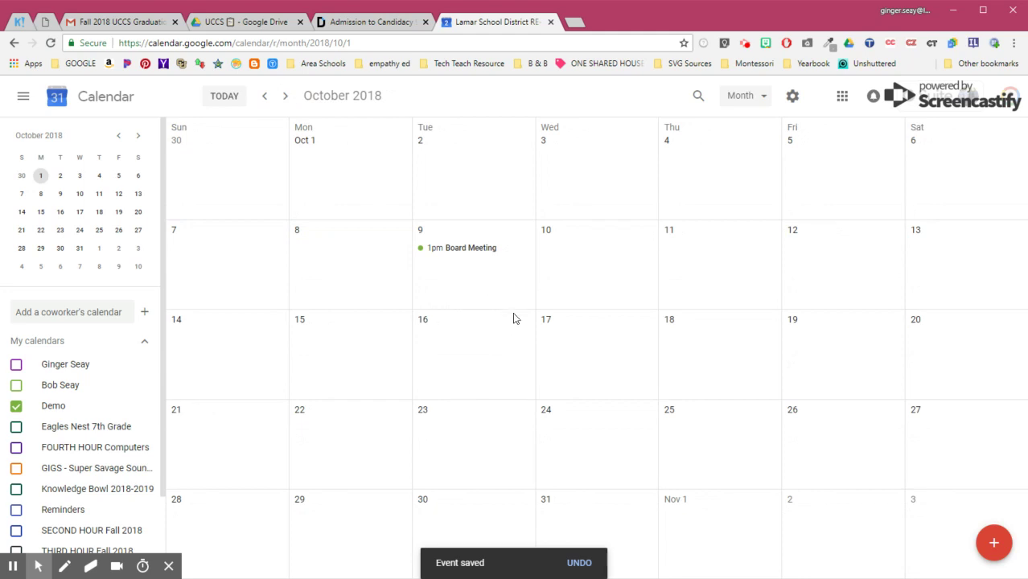
left_click(286, 96)
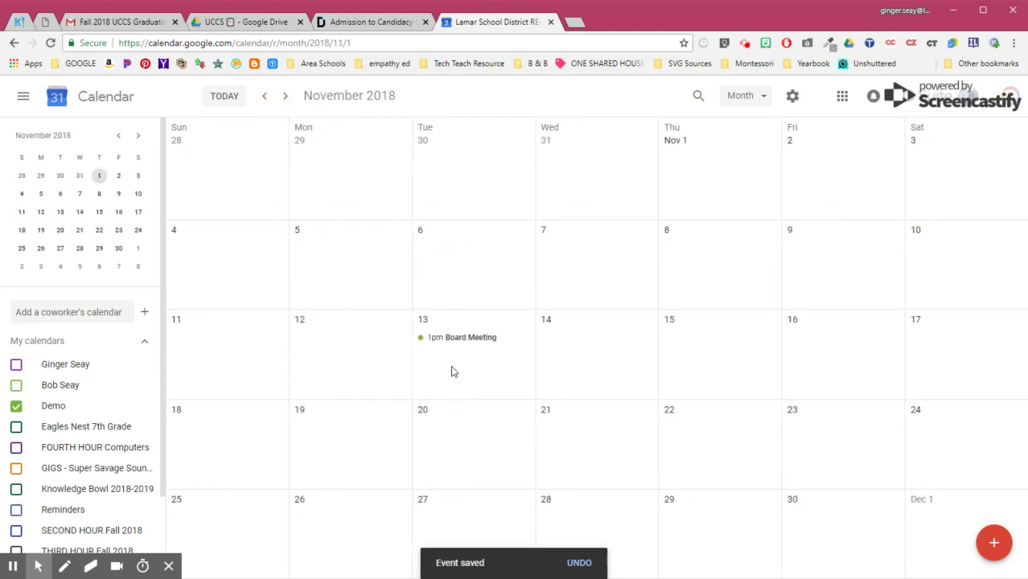
left_click(266, 96)
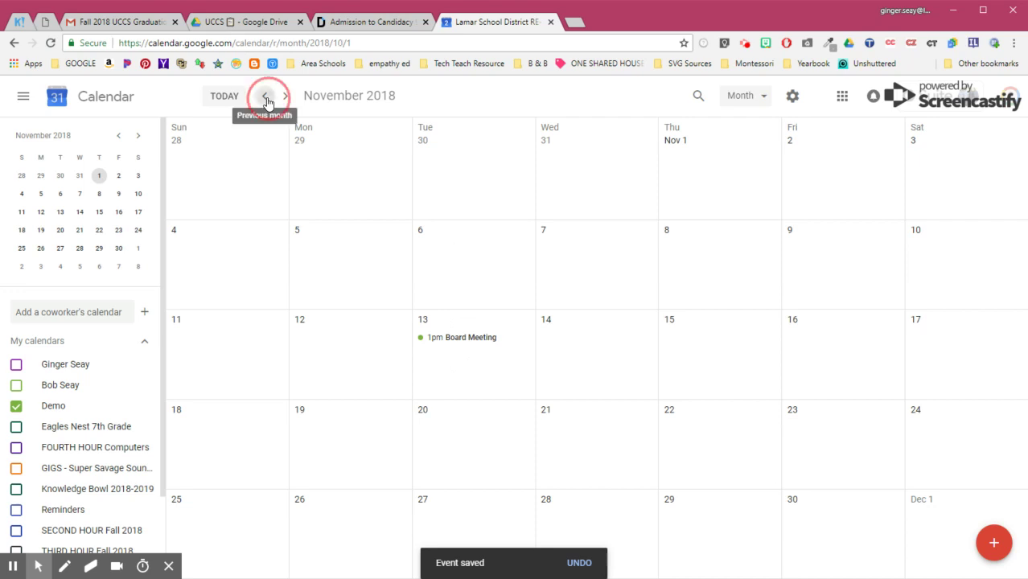
left_click(266, 98)
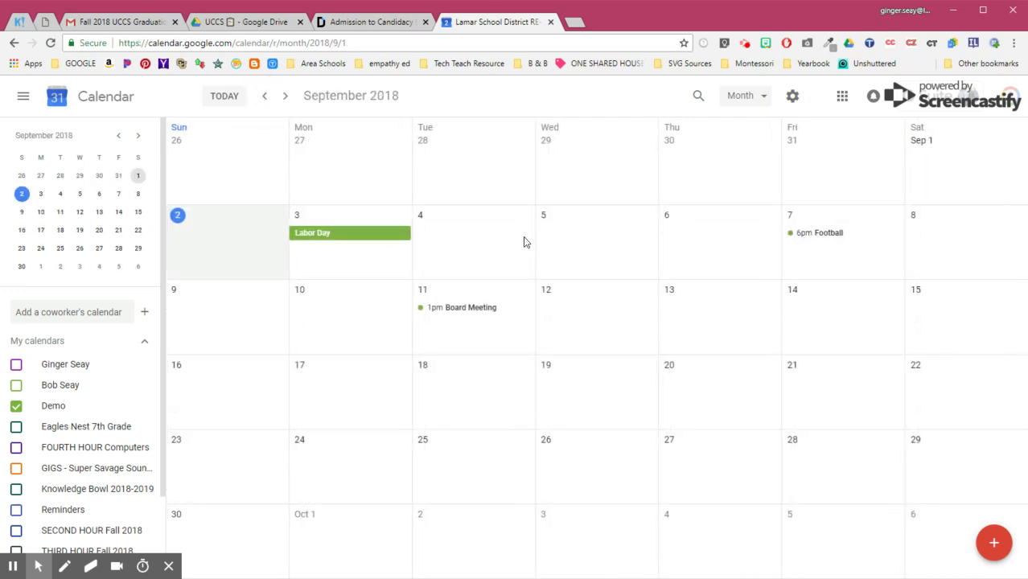